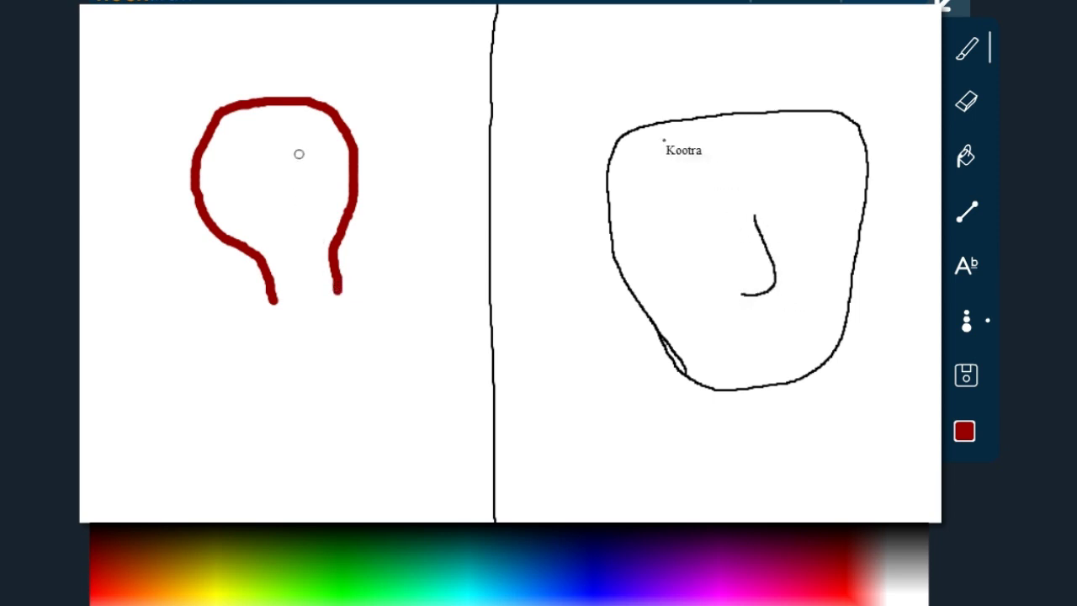
Close the bottom of the dark red head outline in the canvas's left half and paint its interior solid dark red
left_click_drag(337, 290, 283, 300)
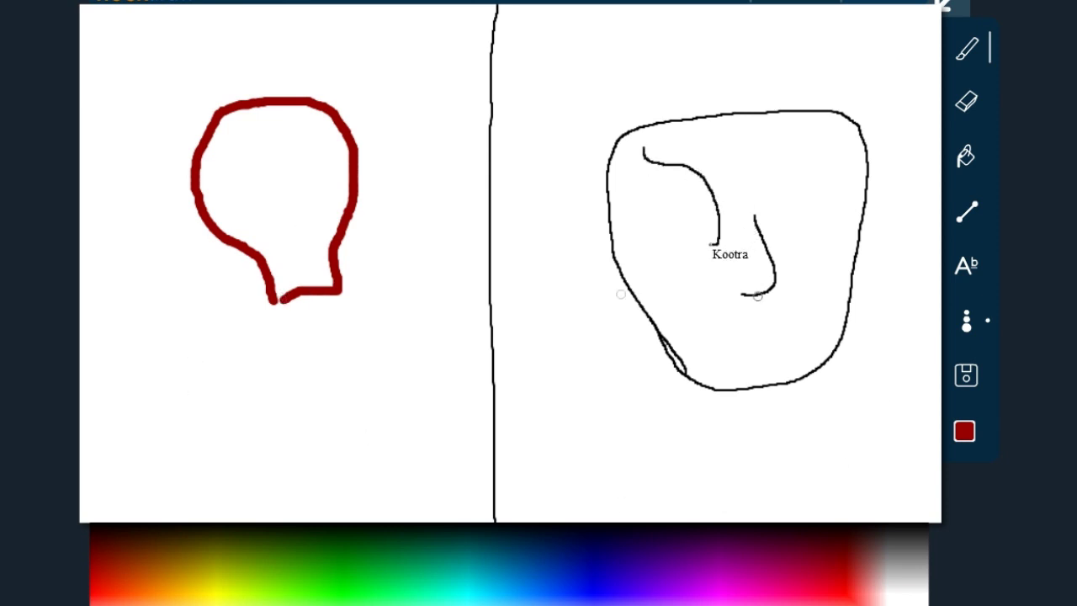
mouse_move(315, 271)
left_mouse_down()
mouse_move(332, 144)
mouse_move(316, 120)
mouse_move(279, 113)
mouse_move(222, 131)
mouse_move(202, 175)
mouse_move(215, 208)
mouse_move(262, 239)
mouse_move(280, 285)
mouse_move(311, 259)
mouse_move(340, 191)
mouse_move(314, 158)
mouse_move(271, 140)
mouse_move(242, 168)
mouse_move(282, 244)
mouse_move(295, 199)
mouse_move(267, 166)
left_mouse_up()
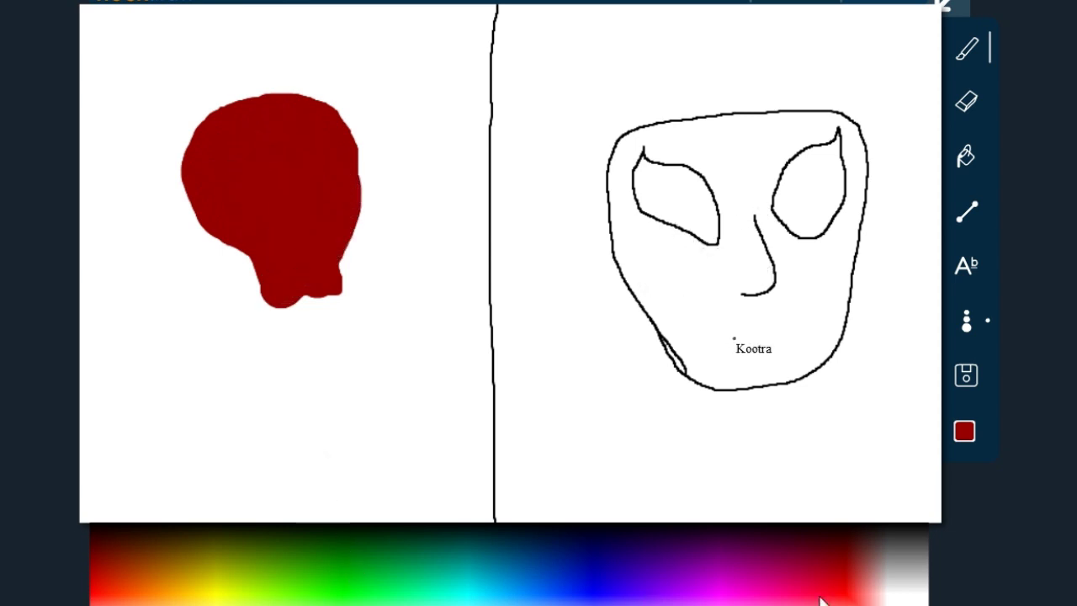
Outline two pointed, slanted eyes on the dark red head in light grey and paint both solid
left_click(899, 557)
left_click(914, 591)
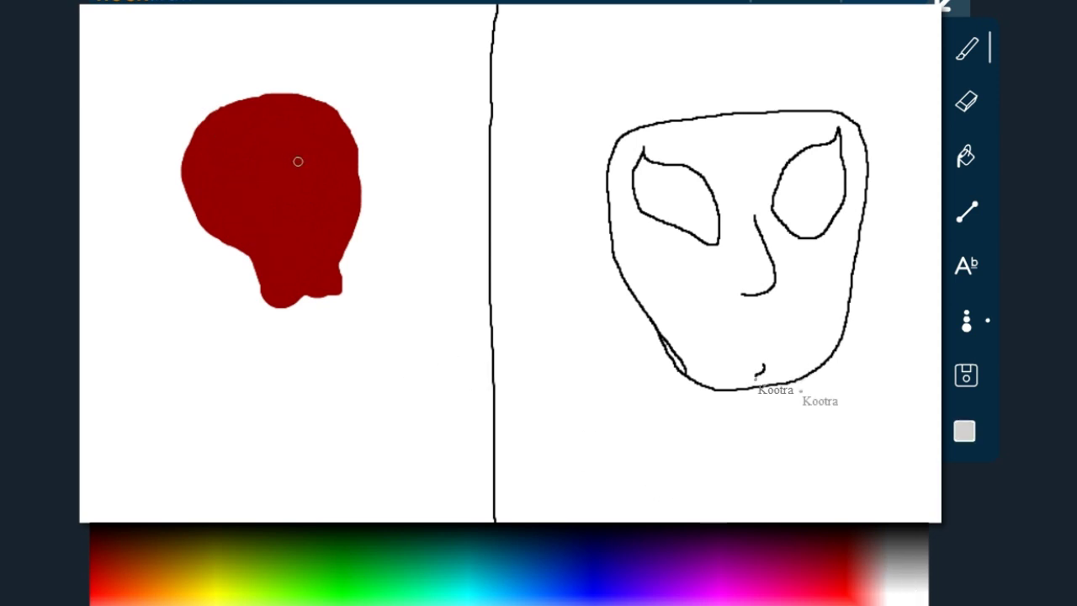
left_click_drag(285, 173, 331, 132)
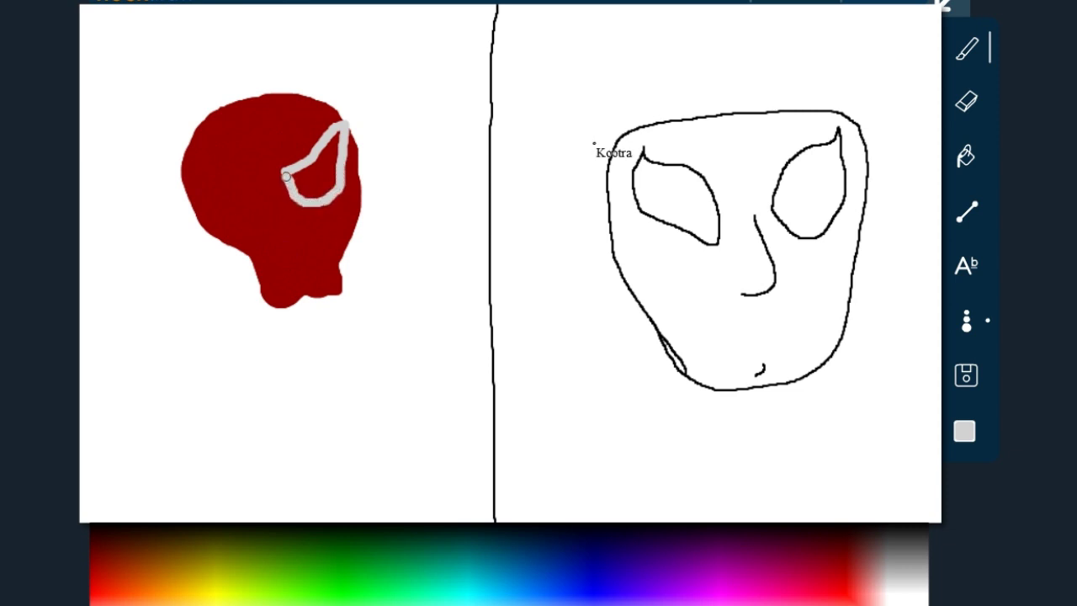
mouse_move(251, 165)
left_mouse_down()
mouse_move(198, 131)
mouse_move(197, 186)
mouse_move(211, 207)
mouse_move(237, 217)
mouse_move(267, 181)
left_mouse_up()
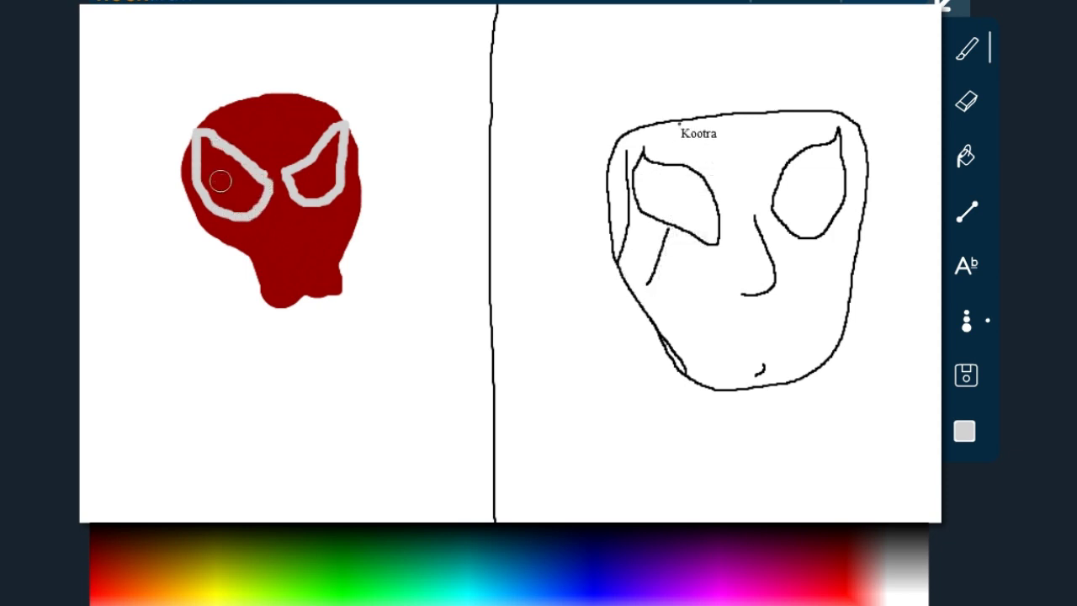
mouse_move(227, 175)
left_mouse_down()
mouse_move(252, 196)
mouse_move(256, 185)
mouse_move(207, 145)
mouse_move(213, 183)
mouse_move(207, 163)
mouse_move(240, 205)
mouse_move(219, 190)
left_mouse_up()
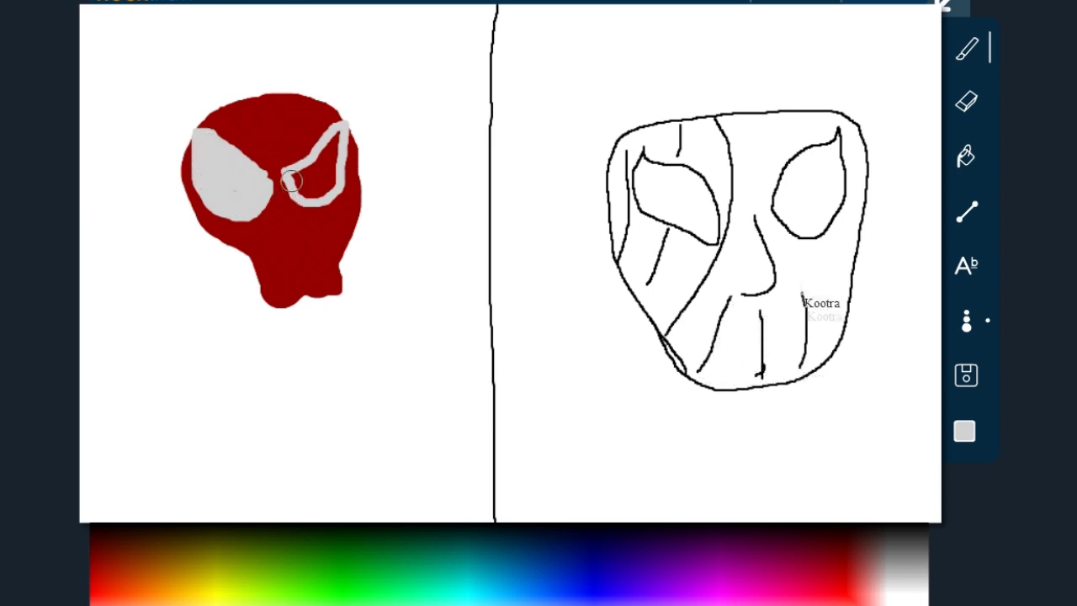
mouse_move(298, 177)
left_mouse_down()
mouse_move(304, 192)
mouse_move(336, 137)
mouse_move(311, 175)
mouse_move(329, 180)
left_mouse_up()
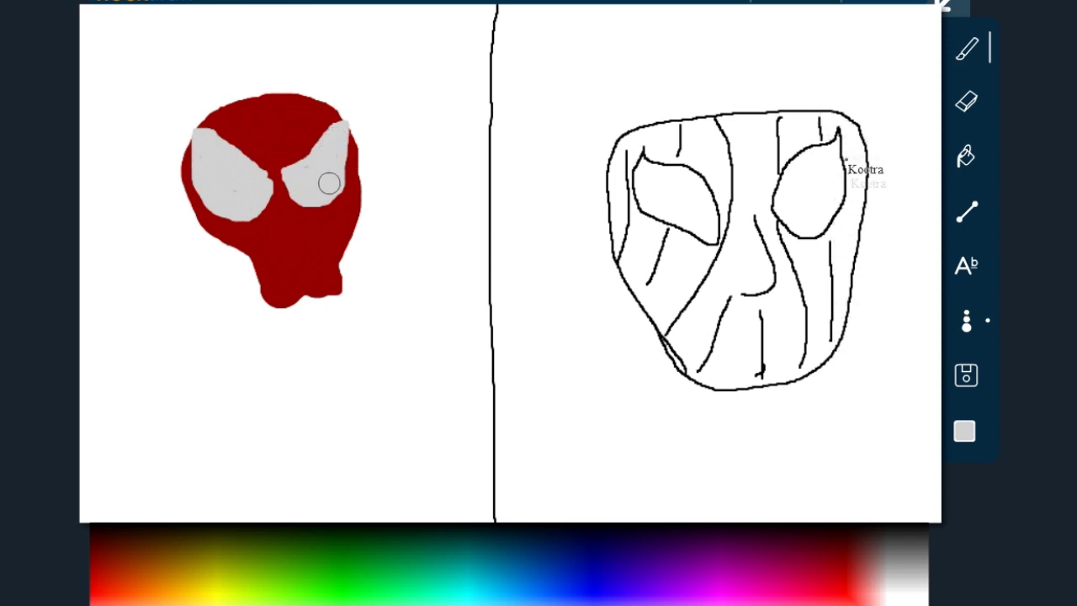
Paint thin black horizontal web lines across the dark red head, around the grey eyes
left_click(129, 526)
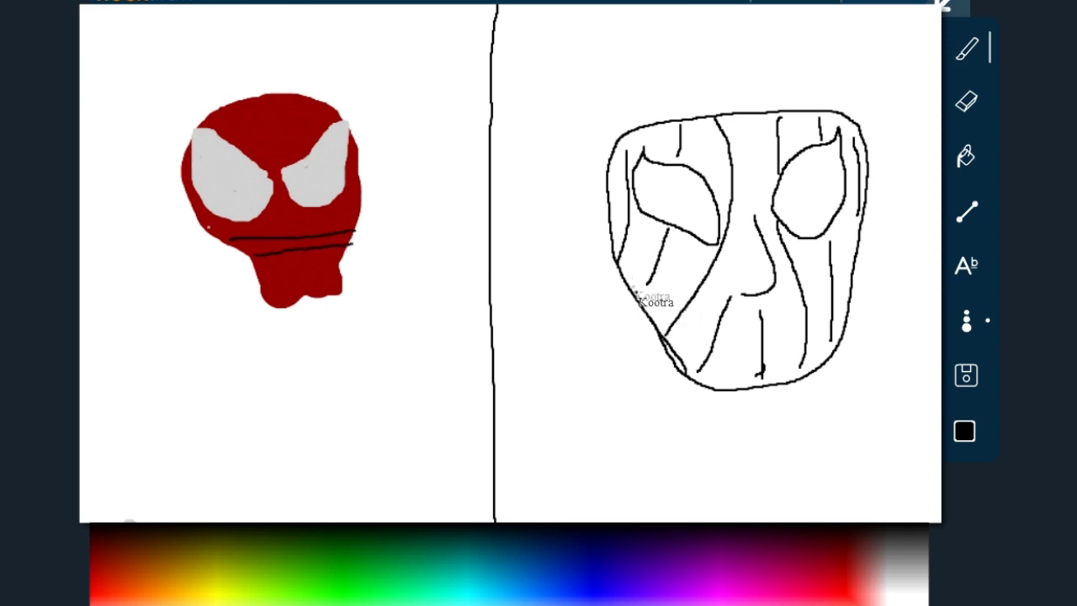
left_click_drag(215, 225, 311, 225)
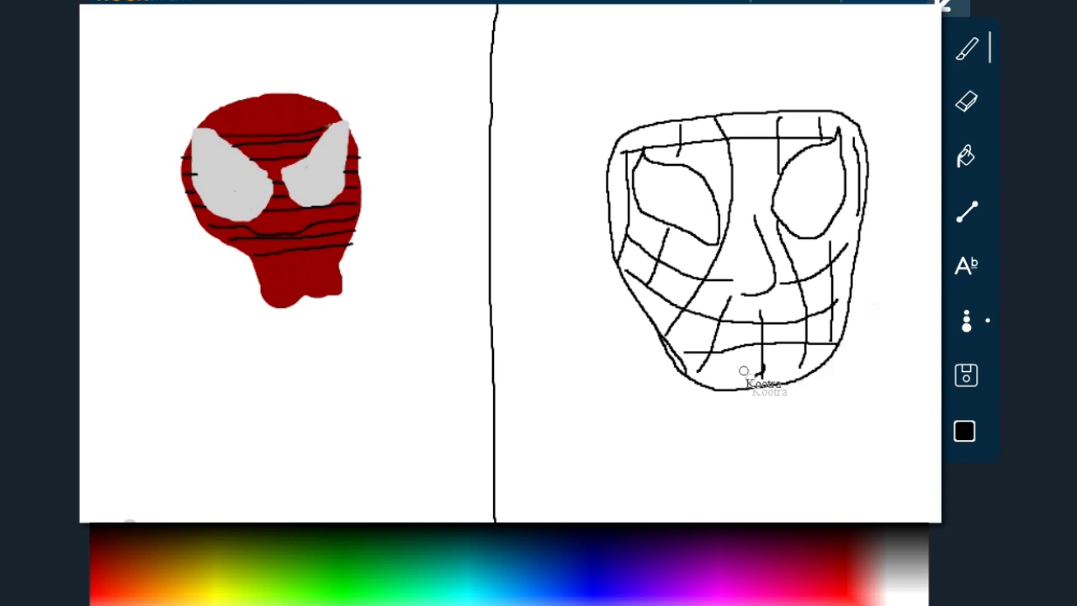
Fill all web segments of the outlined mask in the canvas's right half with bright red, leaving the eyes white
left_click(730, 354)
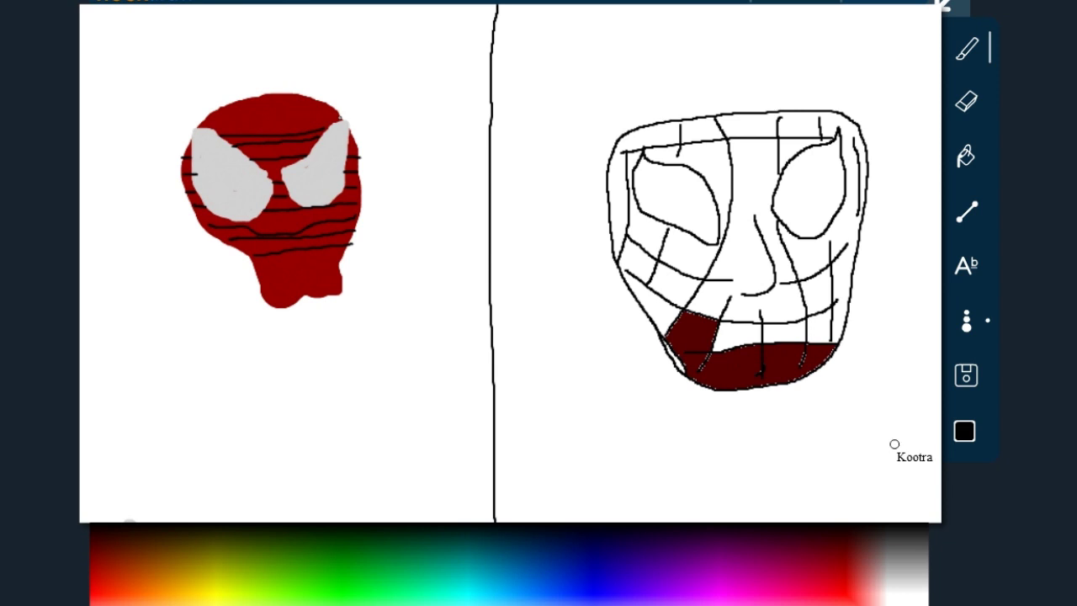
left_click(740, 348)
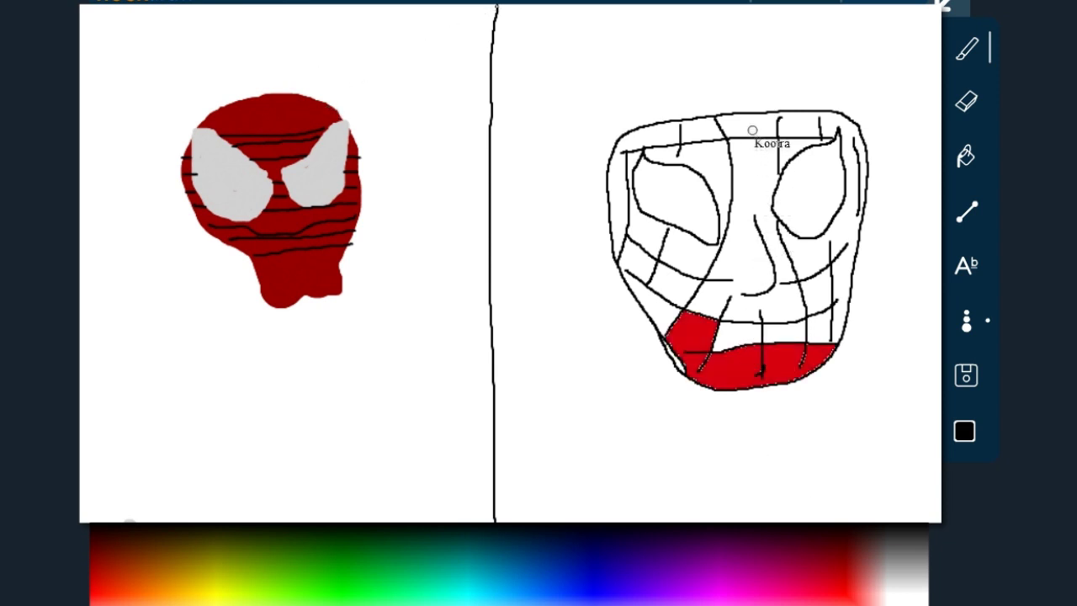
left_click(754, 132)
left_click(640, 231)
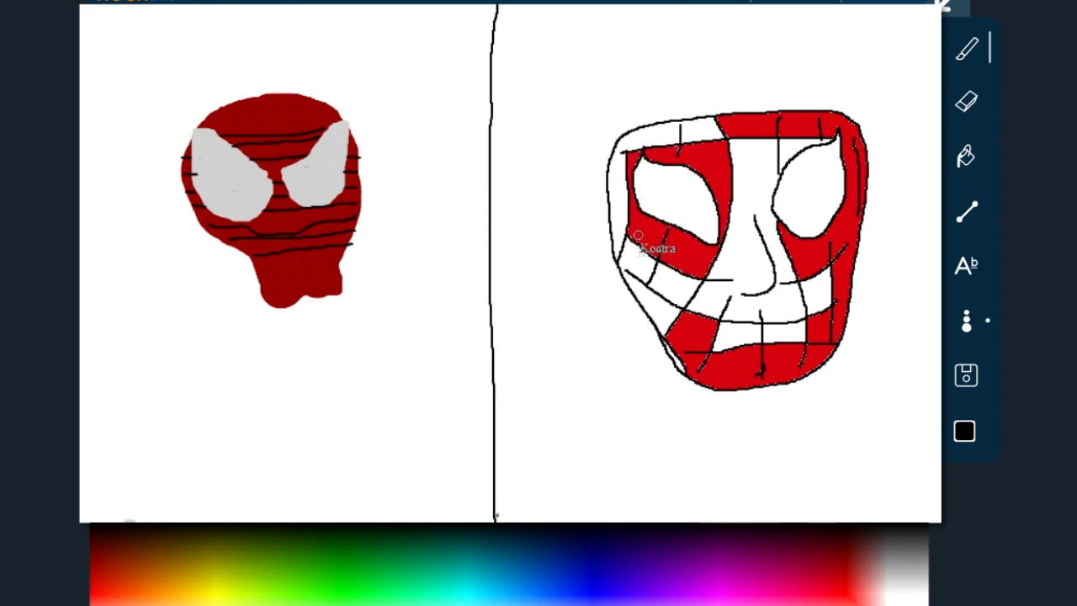
left_click(645, 297)
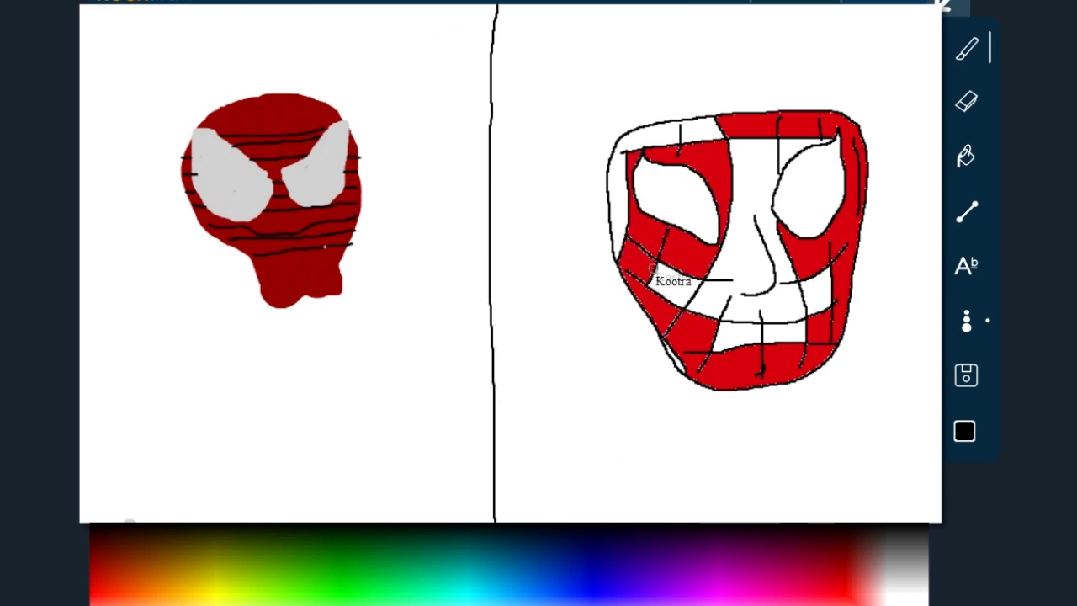
left_click(619, 196)
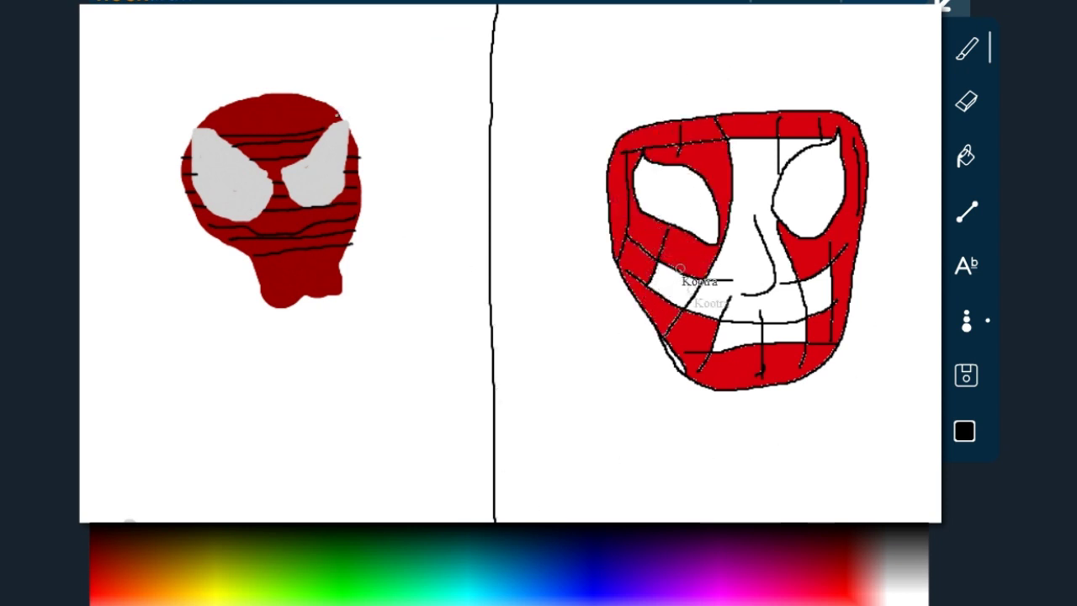
left_click(713, 313)
left_click(669, 297)
left_click(727, 339)
left_click(778, 335)
left_click(820, 295)
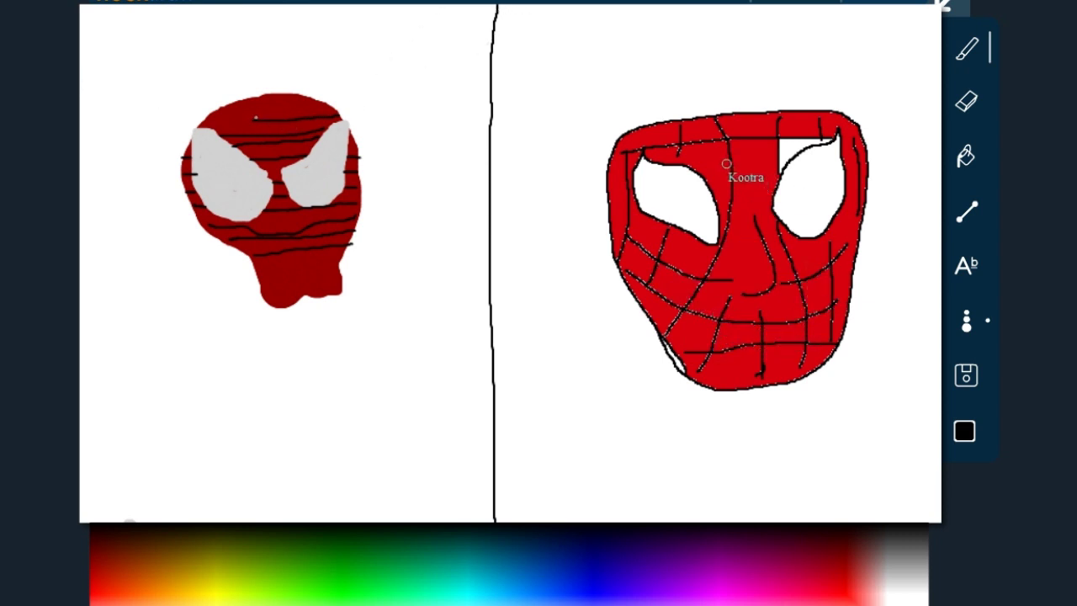
left_click(792, 146)
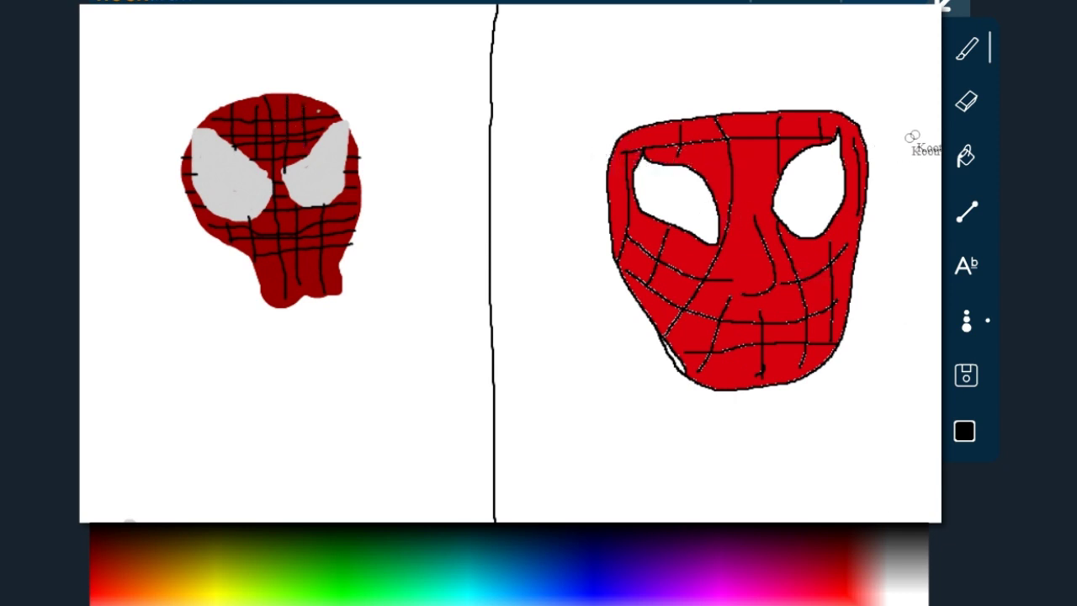
Add white highlight strokes inside both light grey eyes of the dark red head
left_click(907, 602)
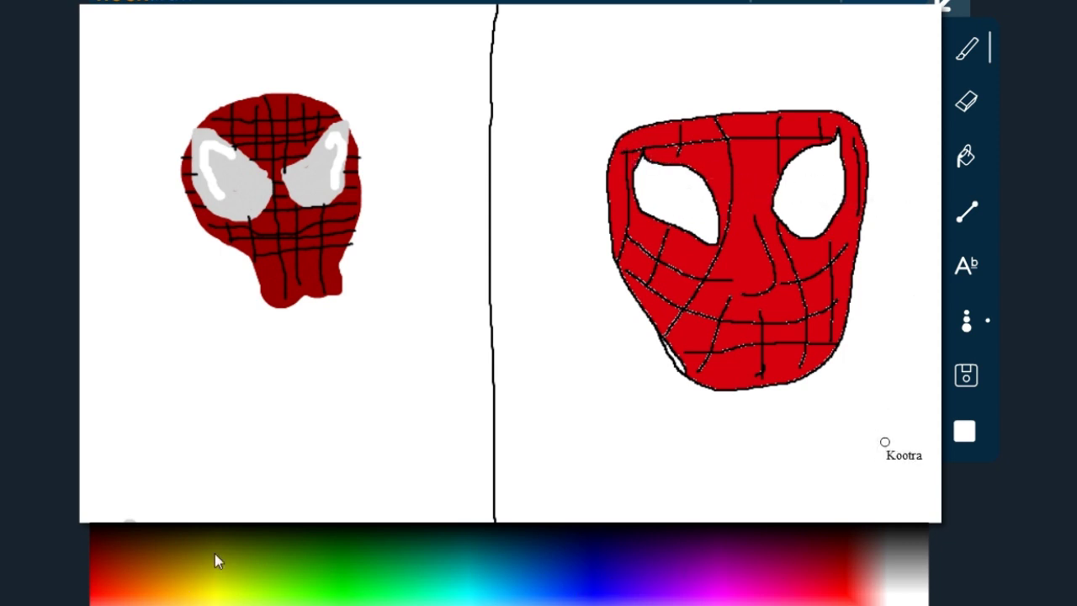
Paint a solid brown sombrero with a wide upturned brim and rounded crown on top of the dark red head
left_click(171, 548)
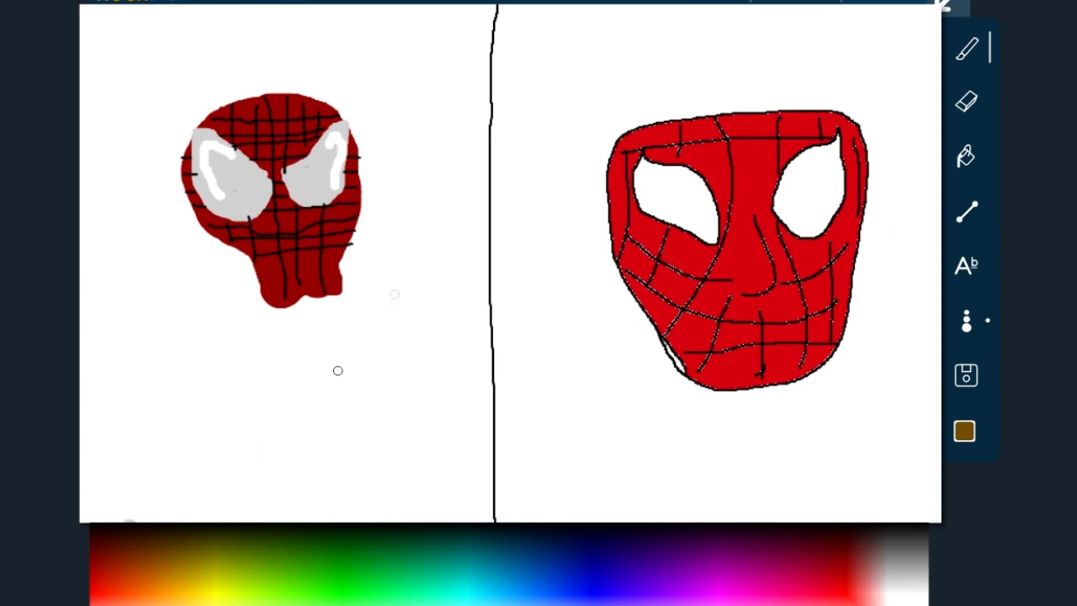
mouse_move(423, 91)
left_mouse_down()
mouse_move(128, 135)
mouse_move(148, 107)
left_mouse_up()
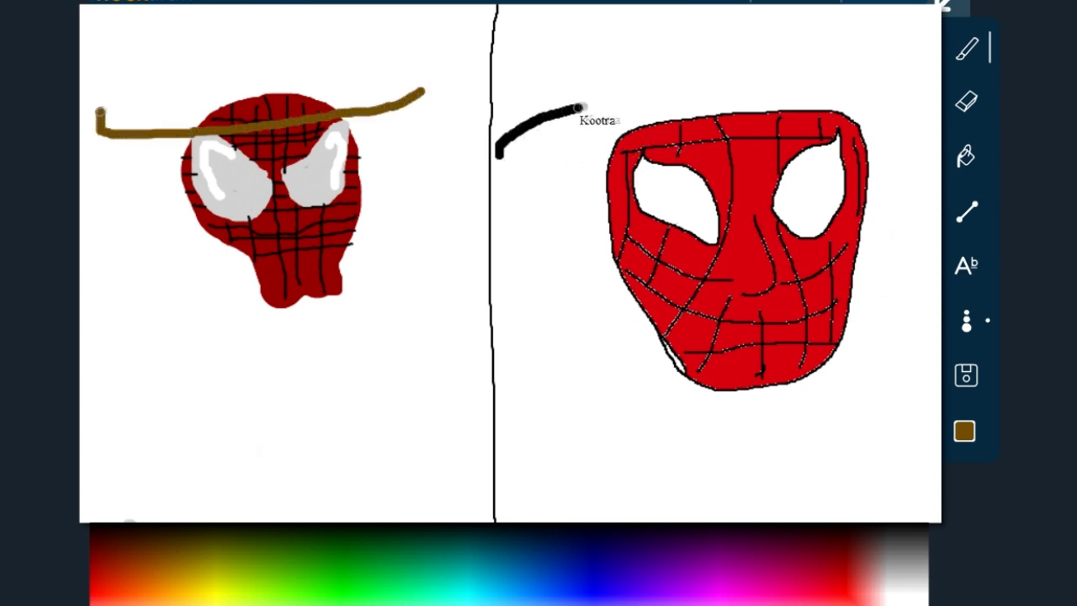
mouse_move(148, 107)
left_mouse_down()
mouse_move(410, 85)
mouse_move(447, 61)
mouse_move(461, 76)
mouse_move(394, 103)
left_mouse_up()
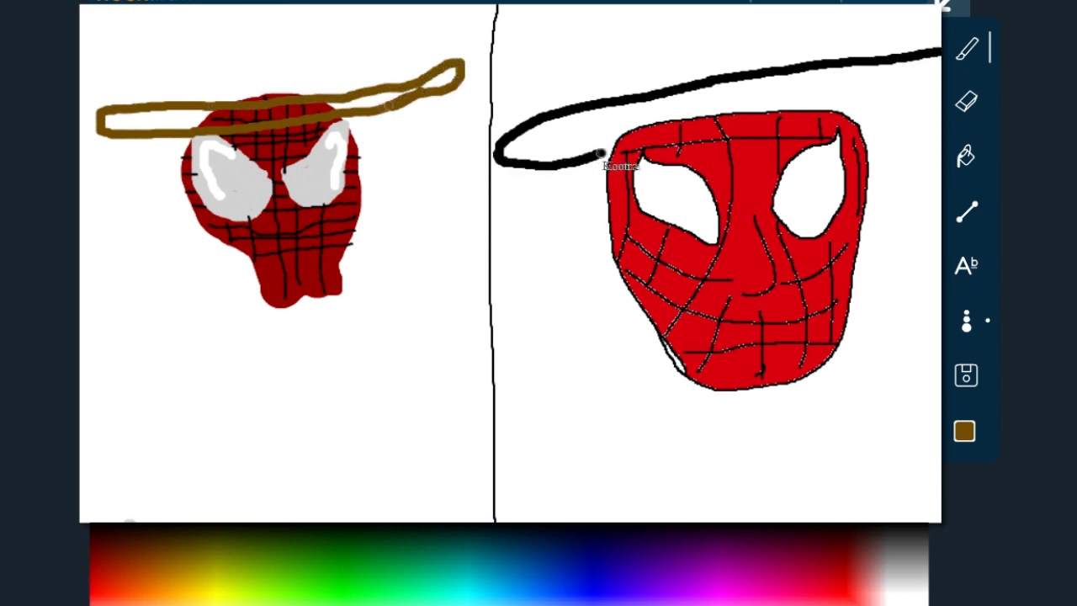
mouse_move(316, 111)
left_mouse_down()
mouse_move(148, 133)
mouse_move(87, 123)
left_mouse_up()
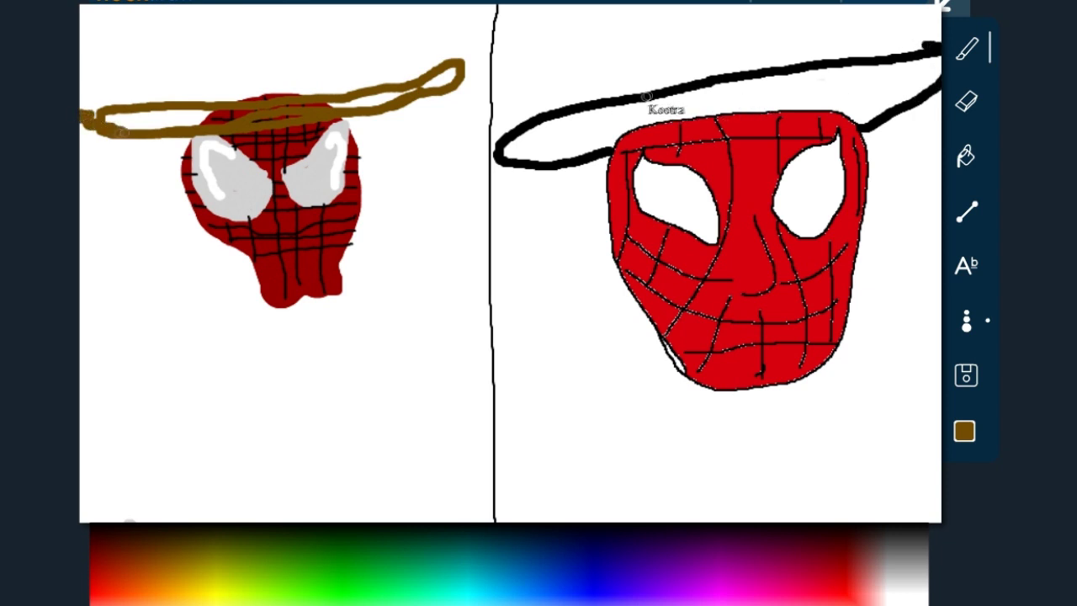
mouse_move(86, 108)
left_mouse_down()
mouse_move(125, 113)
mouse_move(81, 109)
mouse_move(118, 105)
left_mouse_up()
mouse_move(313, 108)
left_mouse_down()
mouse_move(291, 60)
mouse_move(246, 57)
mouse_move(212, 79)
mouse_move(199, 112)
mouse_move(215, 75)
mouse_move(256, 67)
mouse_move(299, 78)
mouse_move(309, 112)
mouse_move(108, 119)
mouse_move(212, 109)
mouse_move(239, 101)
mouse_move(225, 92)
mouse_move(216, 100)
mouse_move(232, 83)
mouse_move(288, 83)
mouse_move(299, 95)
mouse_move(239, 91)
mouse_move(324, 103)
mouse_move(414, 97)
left_mouse_up()
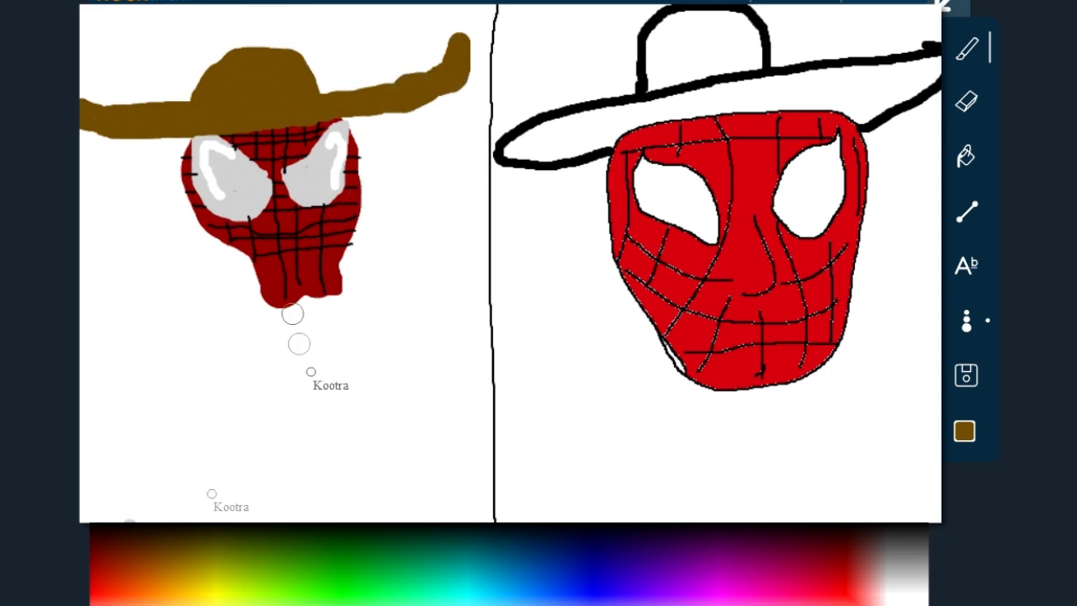
Place dark red, magenta, green and yellow dots in a row along the brown hat's brim, from its upturned tip to the crown
left_click(830, 577)
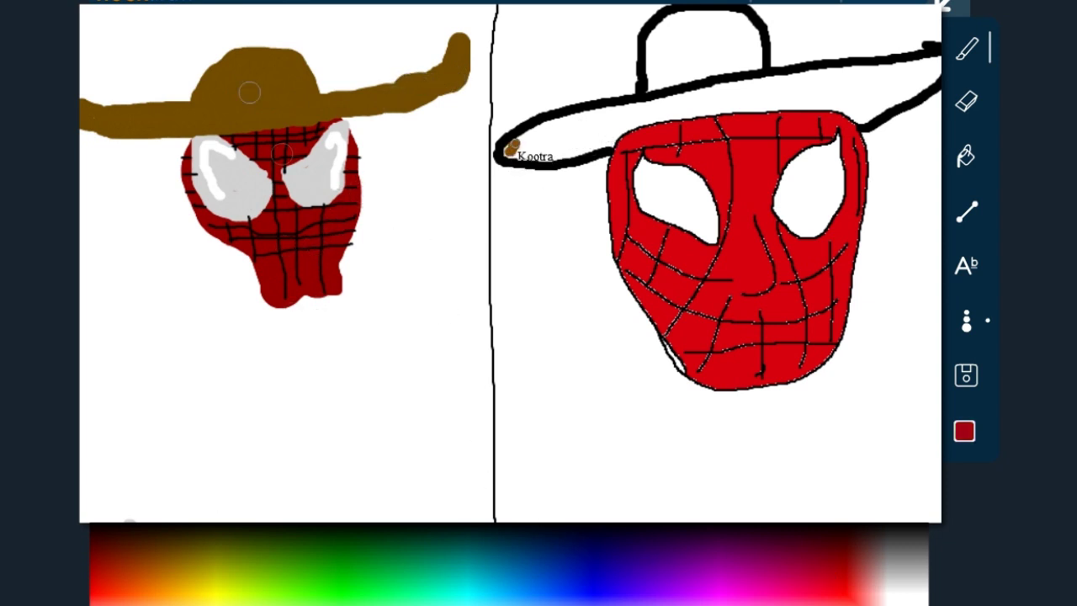
left_click(426, 69)
left_click(723, 580)
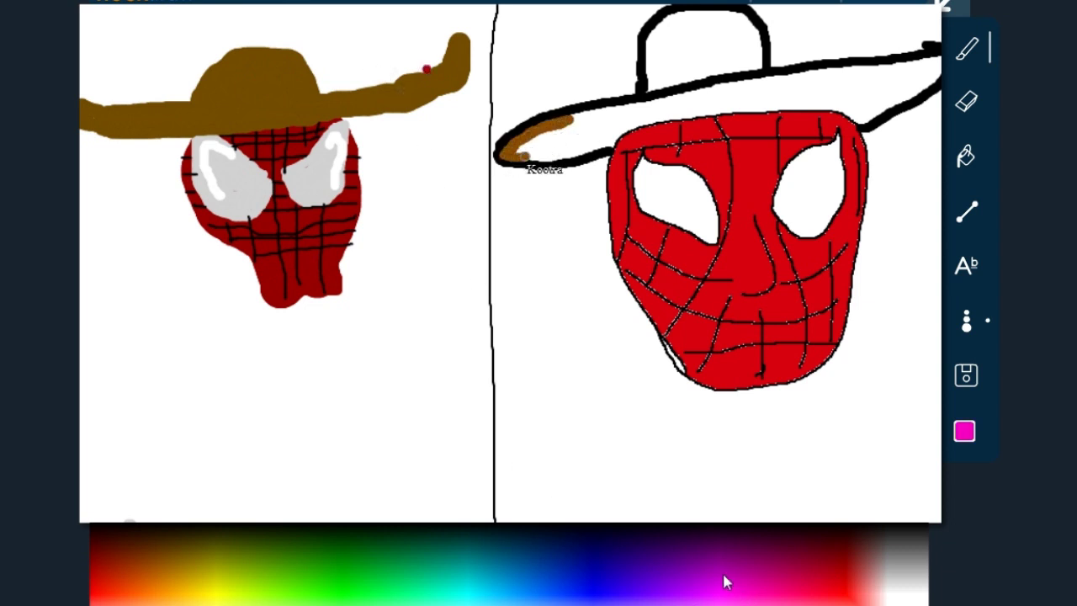
left_click(391, 77)
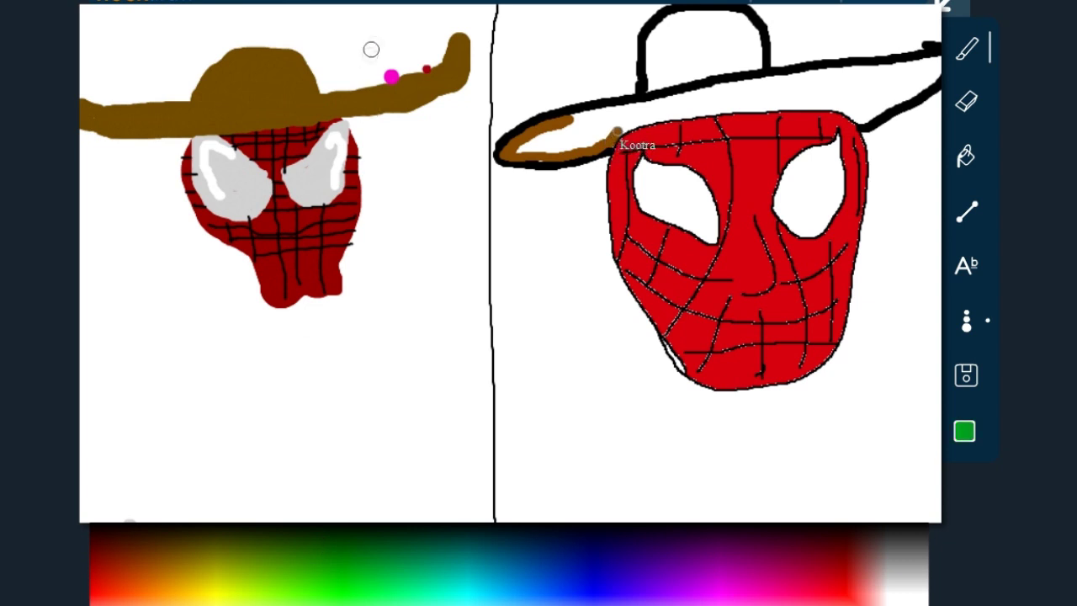
left_click(353, 85)
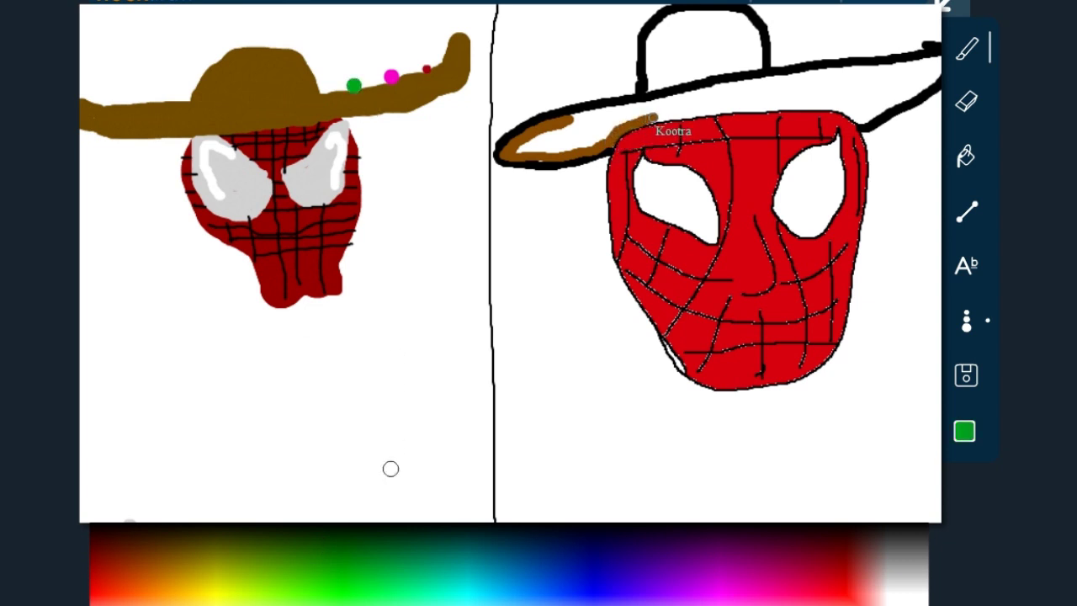
left_click(207, 572)
left_click(310, 91)
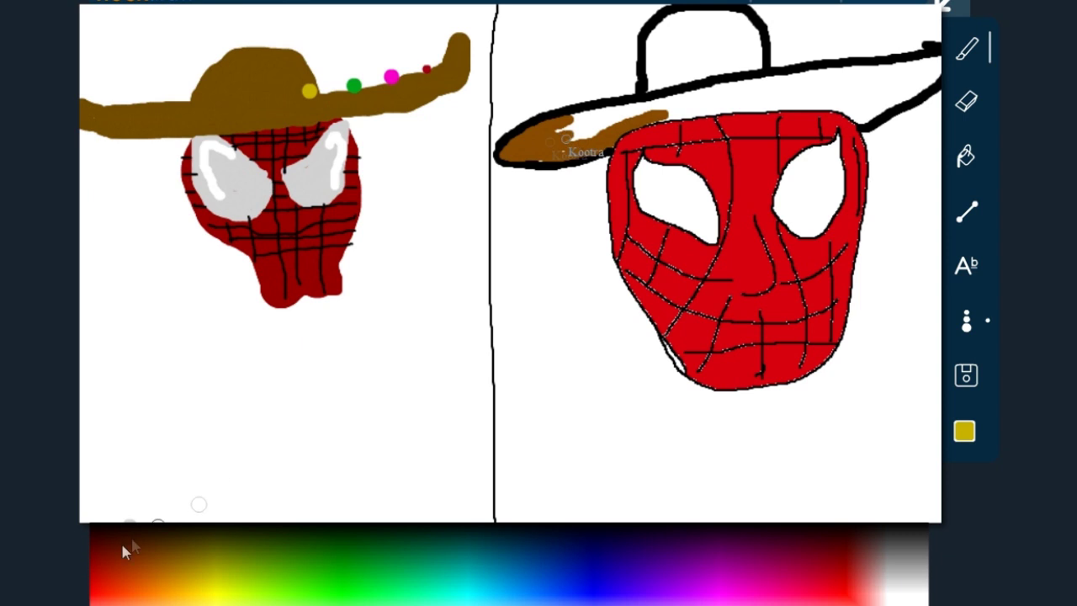
Continue the row of dots across the hat's crown and remaining brim in bright green, purple, red, blue and dark red
left_click(336, 584)
left_click(265, 95)
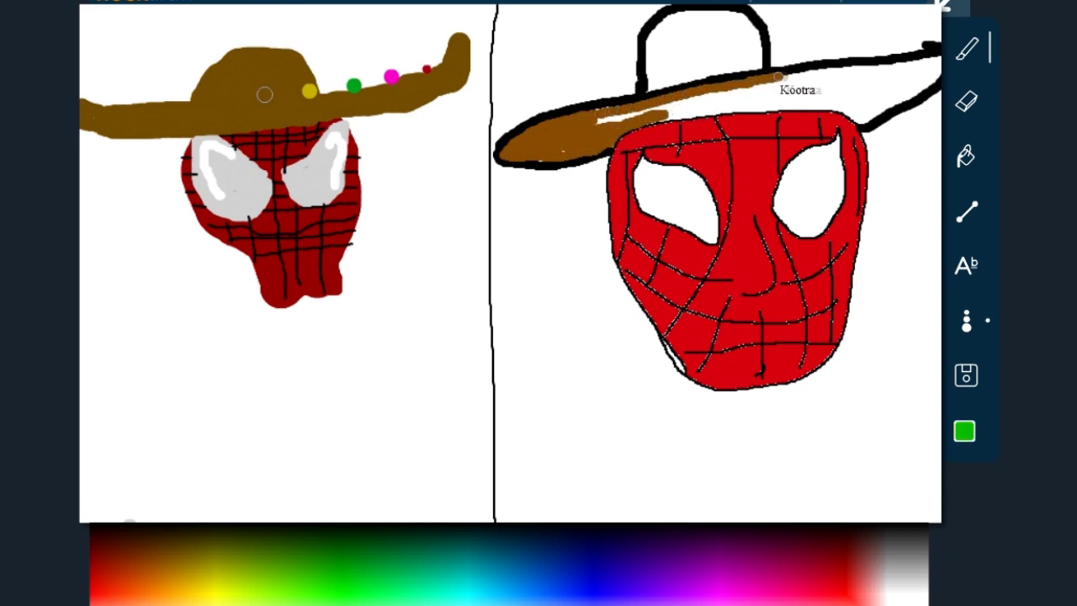
left_click(718, 582)
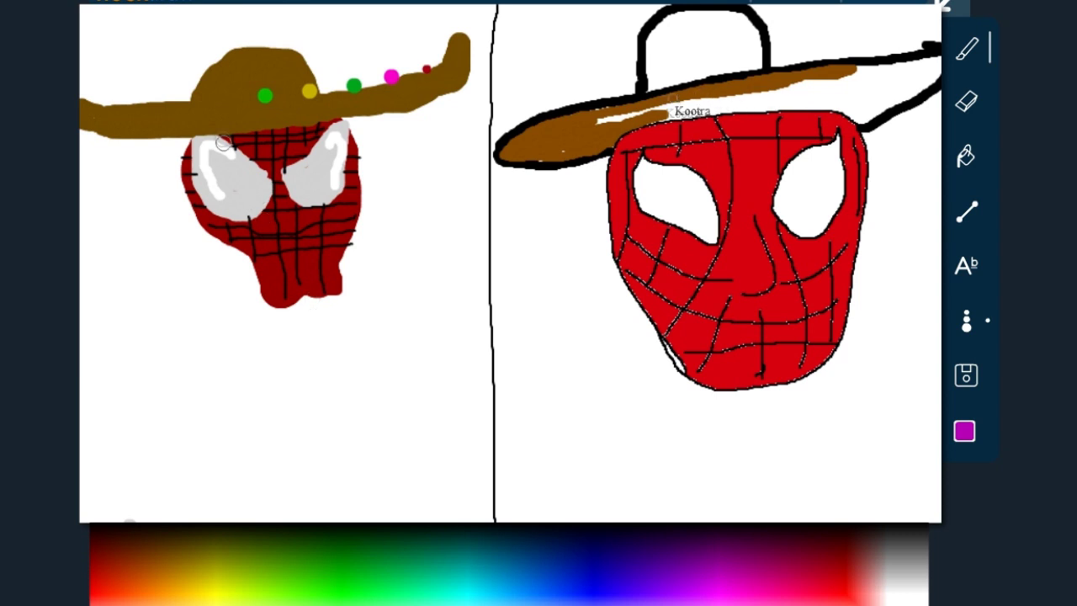
left_click(225, 94)
left_click(847, 584)
left_click(185, 94)
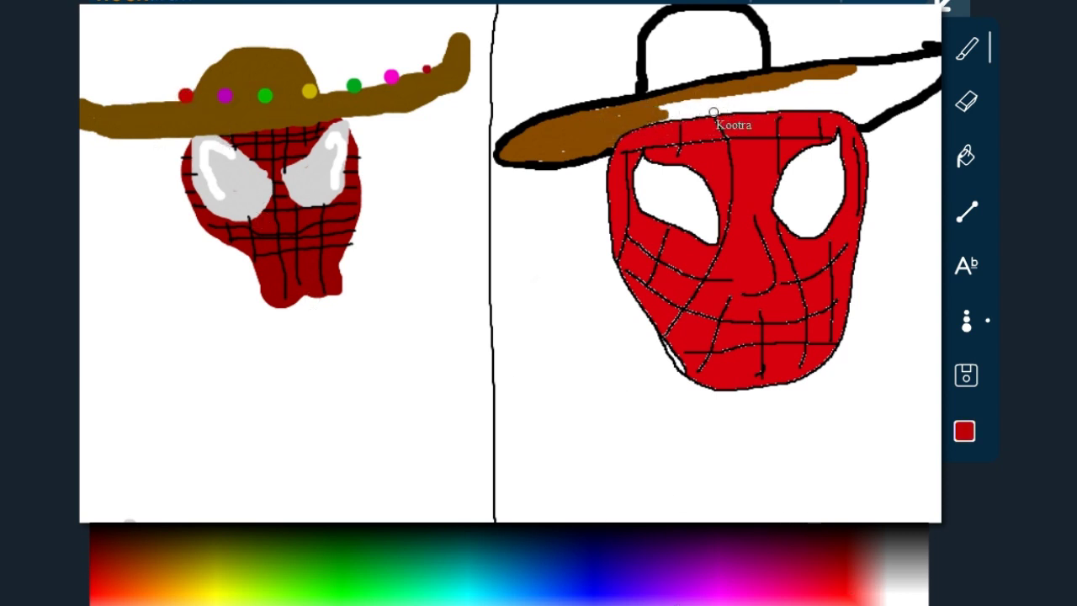
left_click(601, 581)
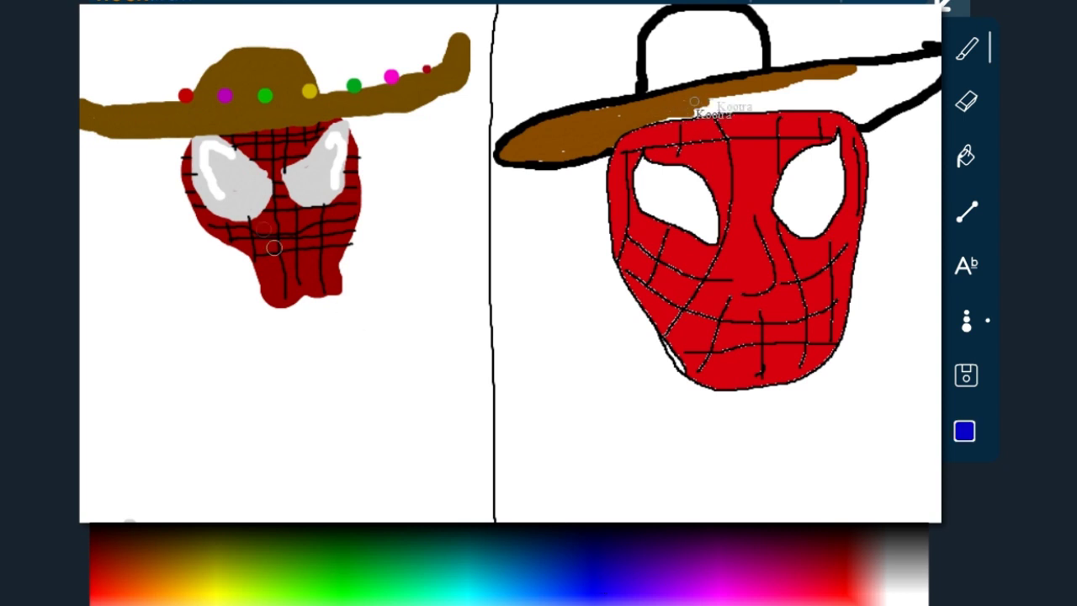
left_click(148, 95)
left_click(842, 580)
left_click(102, 99)
Paint a thick black moustache with upturned ends across the lower face below the grey eyes
left_click(741, 533)
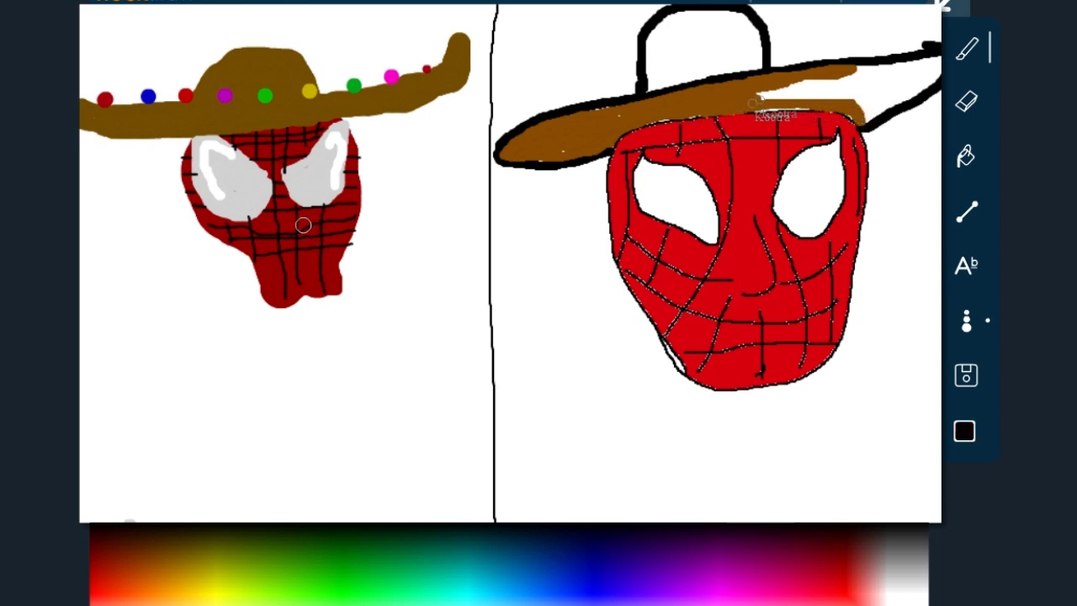
mouse_move(284, 217)
left_mouse_down()
mouse_move(224, 253)
mouse_move(190, 247)
mouse_move(220, 267)
mouse_move(252, 268)
mouse_move(281, 218)
mouse_move(300, 212)
mouse_move(372, 233)
mouse_move(393, 222)
mouse_move(390, 240)
mouse_move(360, 251)
mouse_move(283, 233)
mouse_move(387, 239)
mouse_move(310, 224)
left_mouse_up()
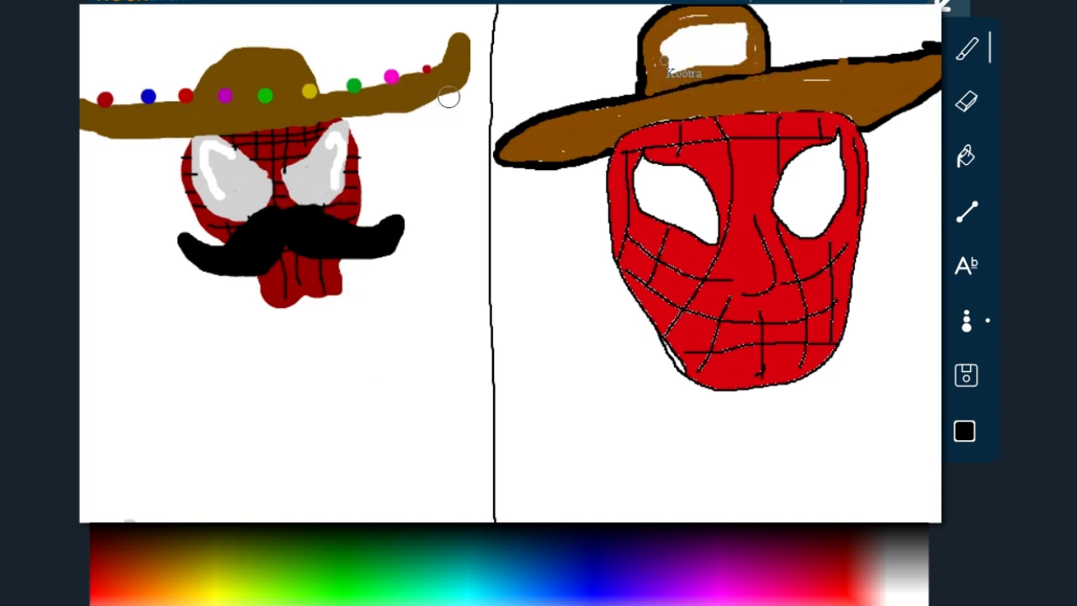
Paint two thick crimson shoulder lines sloping down and outward from both sides of the neck
left_click(841, 591)
left_click(829, 582)
mouse_move(265, 303)
left_mouse_down()
mouse_move(210, 312)
mouse_move(148, 353)
left_mouse_up()
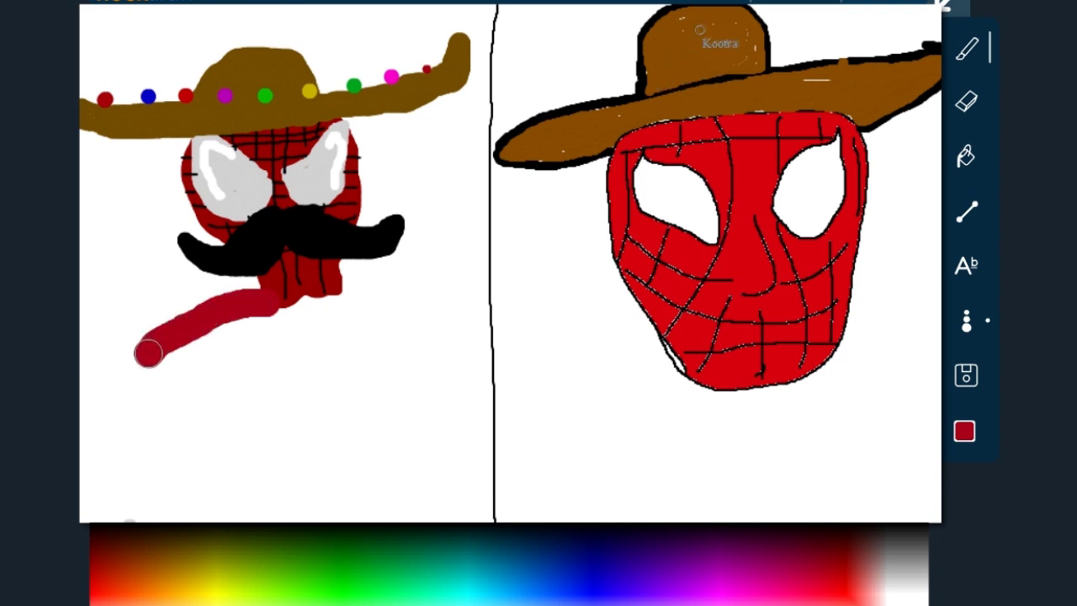
mouse_move(318, 294)
left_mouse_down()
mouse_move(392, 312)
mouse_move(429, 339)
mouse_move(467, 402)
left_mouse_up()
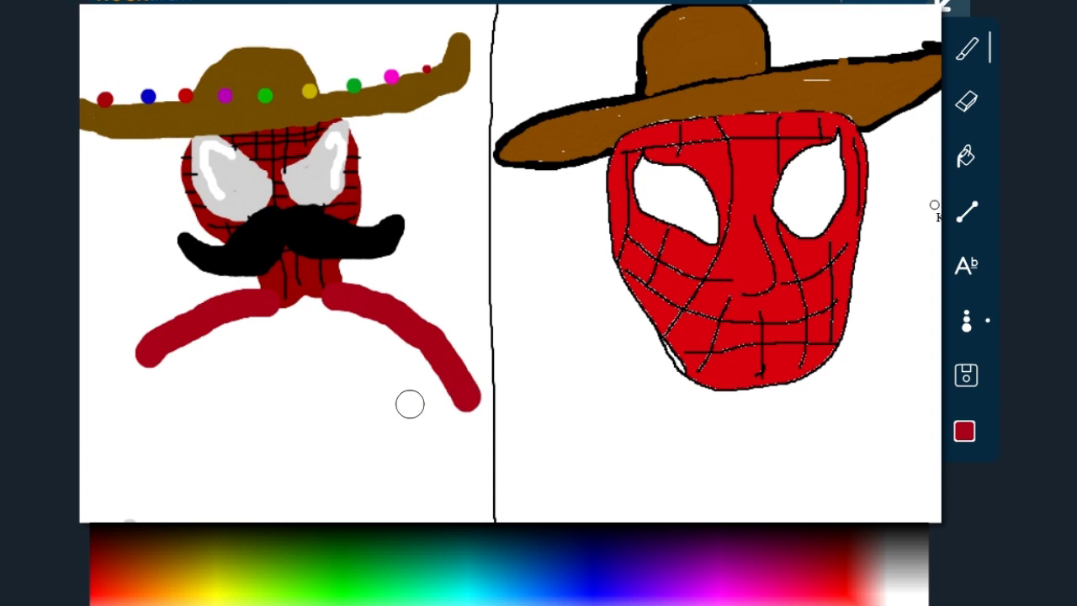
Outline a broad torso and two outstretched arms below the shoulder lines and fill them with solid crimson
left_click_drag(373, 426, 373, 519)
left_click_drag(230, 413, 240, 505)
left_click_drag(159, 360, 92, 414)
mouse_move(228, 395)
left_mouse_down()
mouse_move(153, 451)
mouse_move(223, 423)
mouse_move(236, 398)
mouse_move(216, 442)
mouse_move(149, 467)
left_mouse_up()
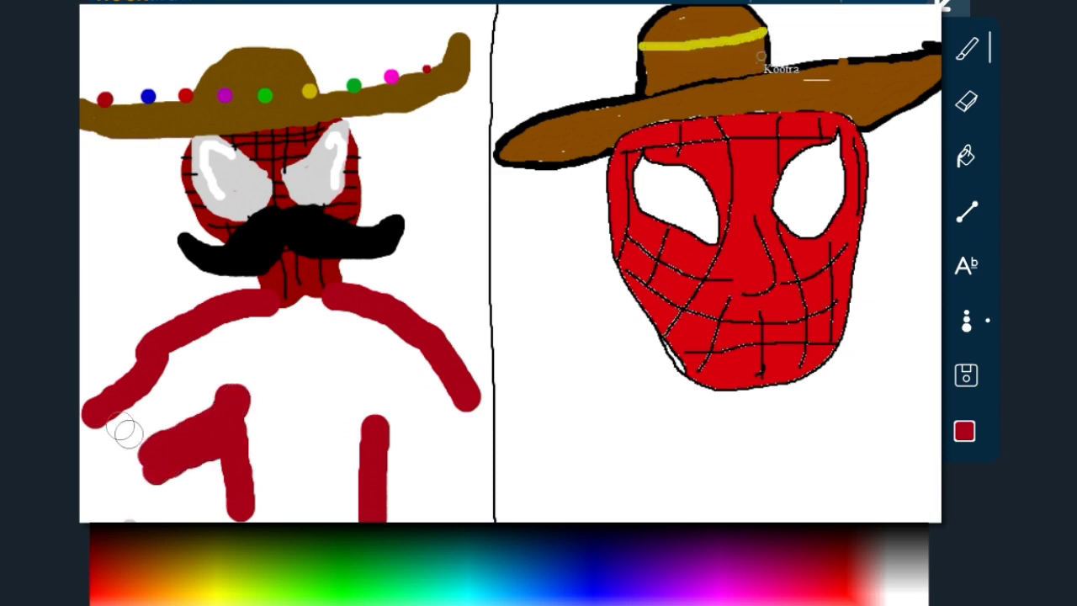
mouse_move(154, 351)
left_mouse_down()
mouse_move(108, 394)
mouse_move(83, 442)
left_mouse_up()
left_click_drag(158, 461, 98, 498)
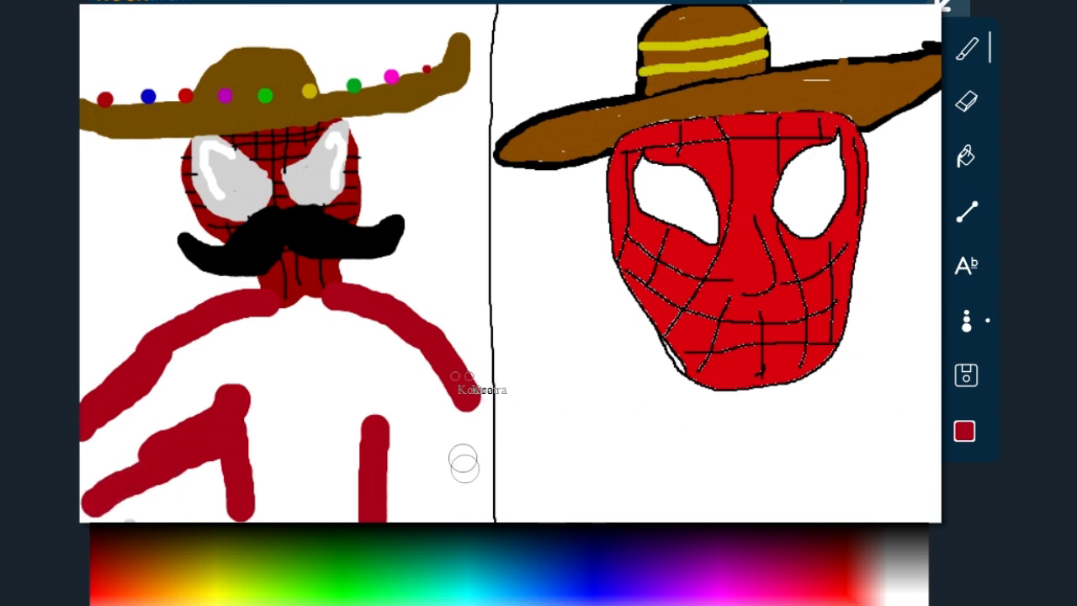
mouse_move(384, 411)
left_mouse_down()
mouse_move(406, 449)
mouse_move(464, 500)
mouse_move(469, 424)
mouse_move(461, 489)
mouse_move(407, 398)
mouse_move(449, 444)
mouse_move(341, 429)
mouse_move(344, 515)
mouse_move(357, 447)
mouse_move(320, 417)
mouse_move(259, 514)
mouse_move(245, 467)
mouse_move(248, 403)
mouse_move(191, 410)
mouse_move(72, 477)
mouse_move(133, 457)
mouse_move(86, 476)
mouse_move(80, 447)
mouse_move(217, 375)
mouse_move(94, 430)
mouse_move(188, 376)
mouse_move(217, 344)
mouse_move(337, 313)
mouse_move(299, 305)
mouse_move(157, 371)
mouse_move(280, 312)
mouse_move(238, 313)
mouse_move(182, 338)
mouse_move(230, 361)
mouse_move(296, 518)
mouse_move(333, 511)
mouse_move(235, 515)
mouse_move(264, 427)
mouse_move(213, 356)
mouse_move(299, 449)
mouse_move(317, 514)
mouse_move(348, 507)
mouse_move(351, 482)
mouse_move(317, 485)
mouse_move(305, 427)
mouse_move(244, 367)
mouse_move(270, 351)
mouse_move(282, 374)
mouse_move(421, 425)
mouse_move(449, 406)
mouse_move(384, 334)
mouse_move(298, 330)
mouse_move(267, 384)
mouse_move(345, 459)
mouse_move(327, 480)
mouse_move(305, 336)
mouse_move(415, 354)
mouse_move(449, 440)
mouse_move(346, 423)
mouse_move(315, 385)
mouse_move(345, 354)
mouse_move(407, 398)
mouse_move(339, 355)
mouse_move(387, 385)
left_mouse_up()
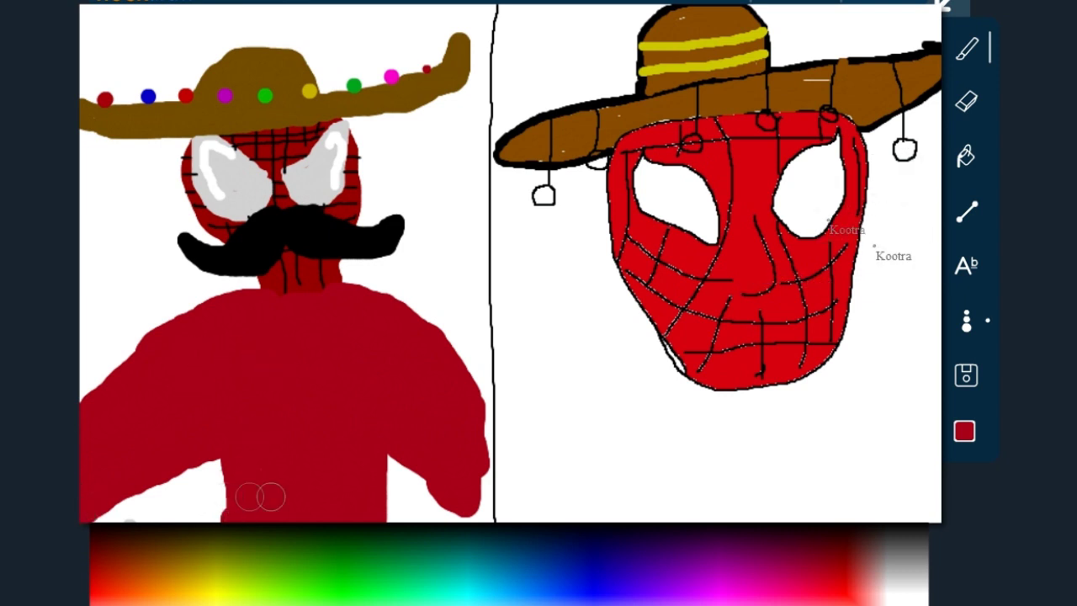
Paint thick dark blue bands along the undersides of the arms, the sides of the torso and the tops of both shoulders
left_click(502, 530)
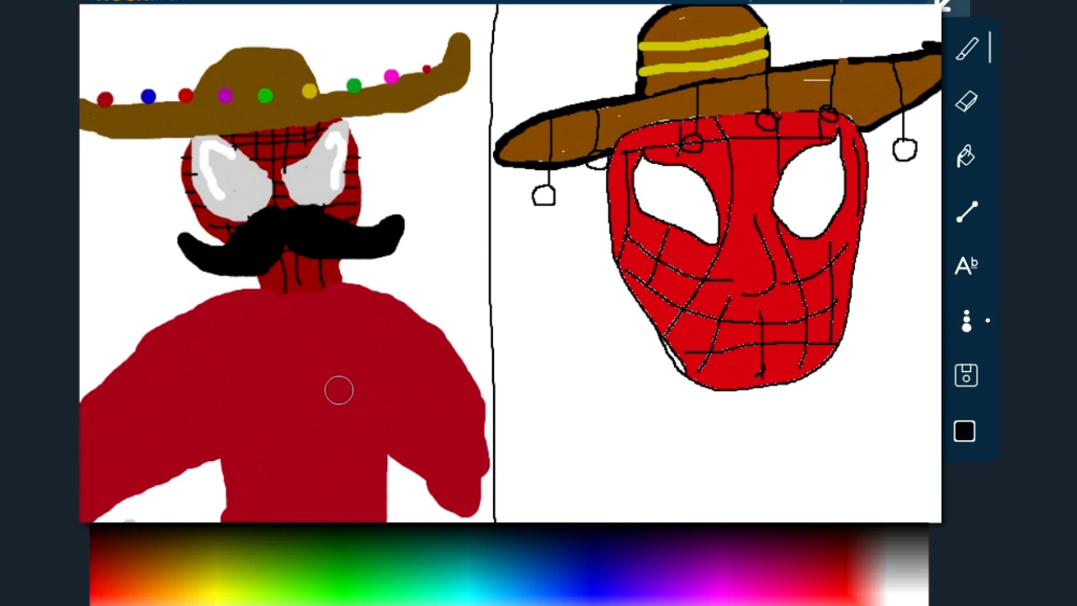
left_click(620, 572)
mouse_move(462, 484)
left_mouse_down()
mouse_move(474, 493)
mouse_move(409, 438)
mouse_move(370, 425)
mouse_move(364, 514)
left_mouse_up()
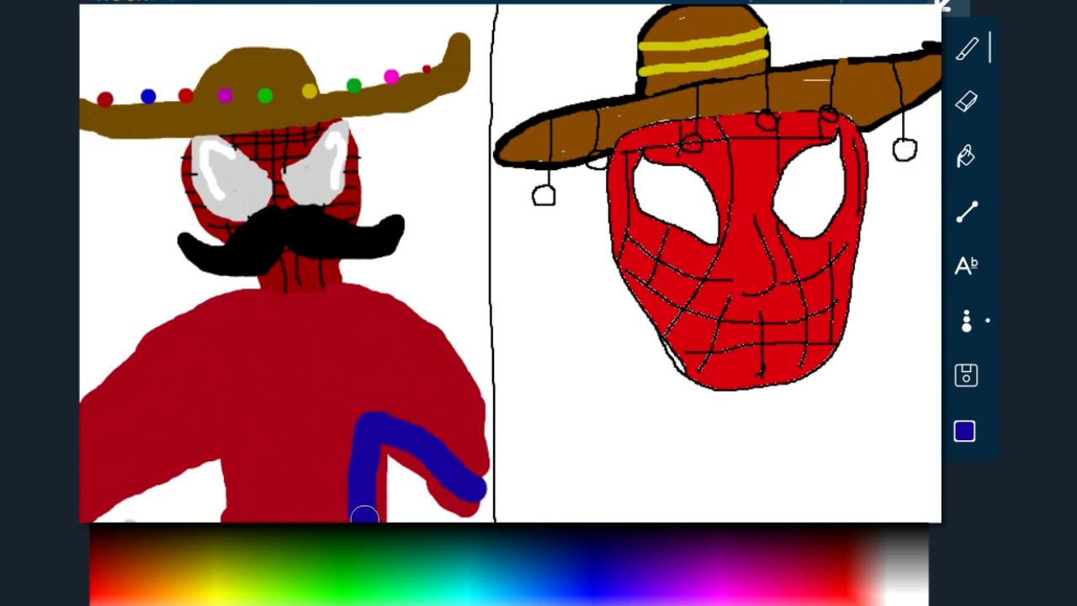
mouse_move(394, 443)
left_mouse_down()
mouse_move(473, 500)
mouse_move(457, 493)
left_mouse_up()
mouse_move(231, 517)
left_mouse_down()
mouse_move(245, 440)
mouse_move(84, 502)
mouse_move(170, 456)
mouse_move(246, 454)
mouse_move(228, 457)
left_mouse_up()
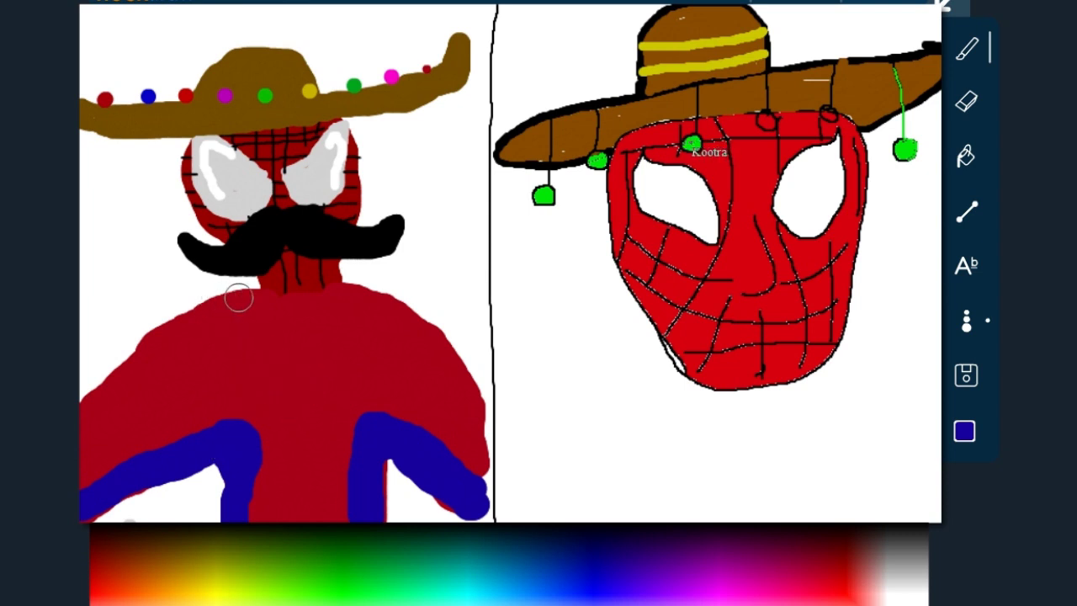
mouse_move(249, 297)
left_mouse_down()
mouse_move(164, 336)
mouse_move(254, 295)
left_mouse_up()
mouse_move(358, 301)
left_mouse_down()
mouse_move(350, 291)
mouse_move(403, 312)
left_mouse_up()
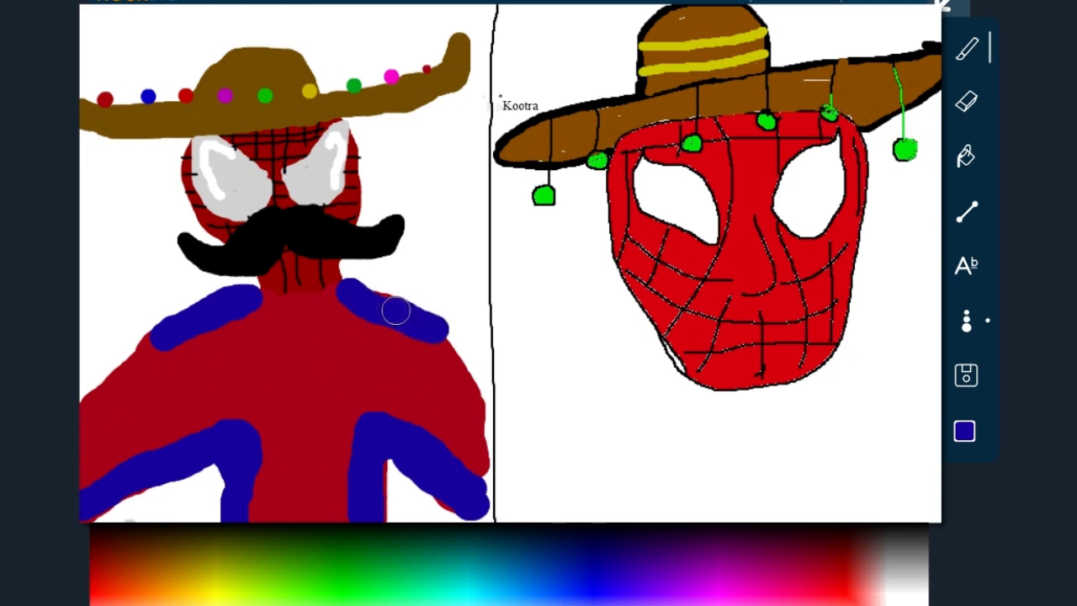
Paint a black spider emblem on the crimson chest, with an oval body and three bent legs on each side
left_click(251, 524)
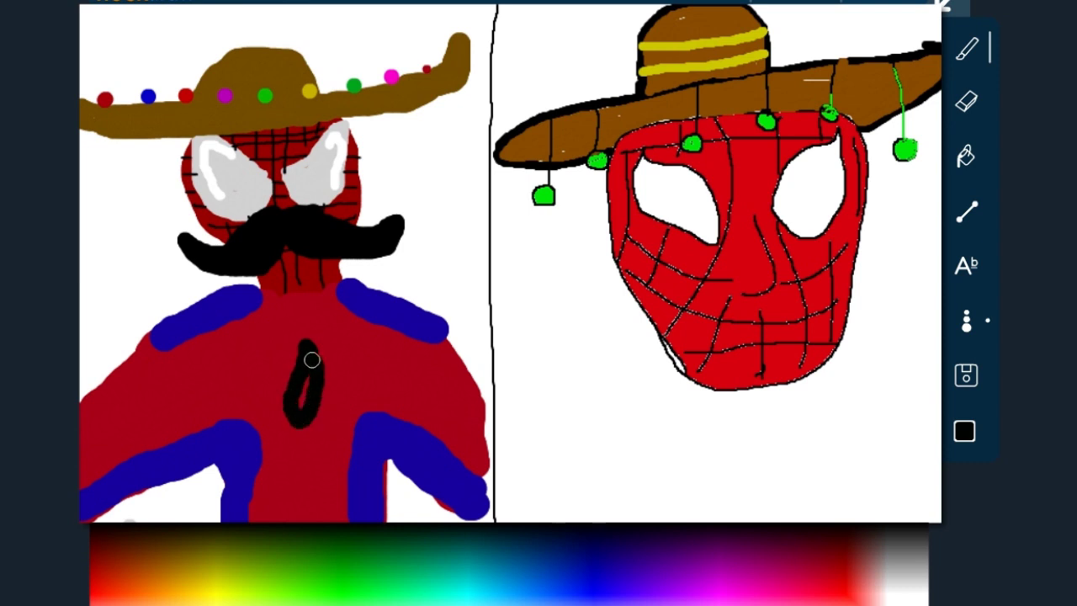
mouse_move(293, 380)
left_mouse_down()
mouse_move(250, 314)
mouse_move(207, 352)
left_mouse_up()
mouse_move(296, 385)
left_mouse_down()
mouse_move(246, 350)
mouse_move(194, 402)
left_mouse_up()
mouse_move(283, 398)
left_mouse_down()
mouse_move(259, 387)
mouse_move(227, 416)
left_mouse_up()
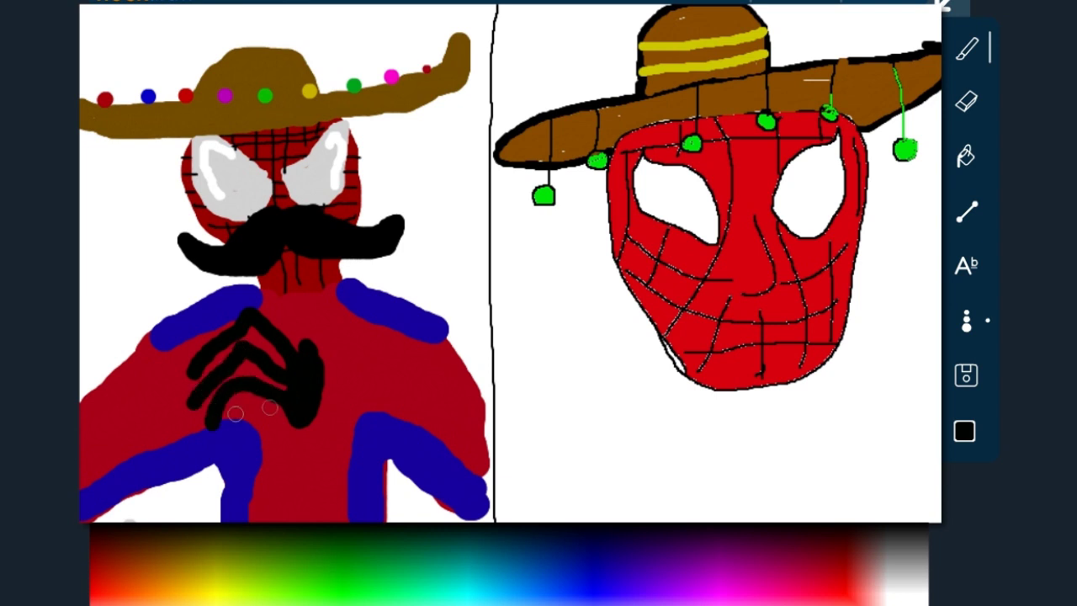
mouse_move(319, 363)
left_mouse_down()
mouse_move(334, 325)
mouse_move(354, 320)
mouse_move(379, 373)
left_mouse_up()
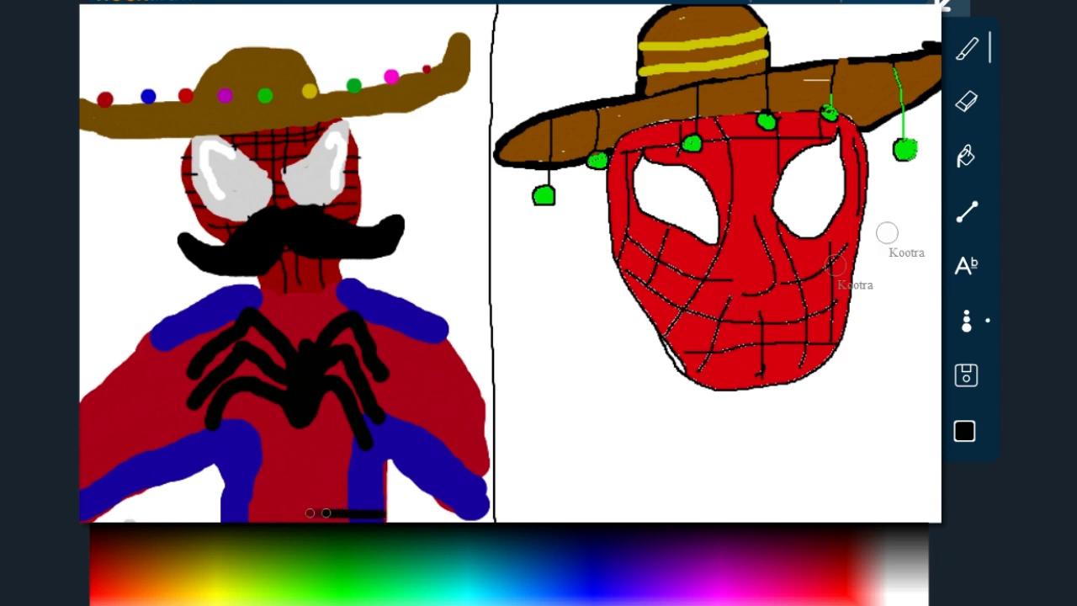
Draw a black belt line and web lines across the crimson torso, and paint a dark brown moustache with curled ends on the second mask
left_click_drag(326, 512, 233, 509)
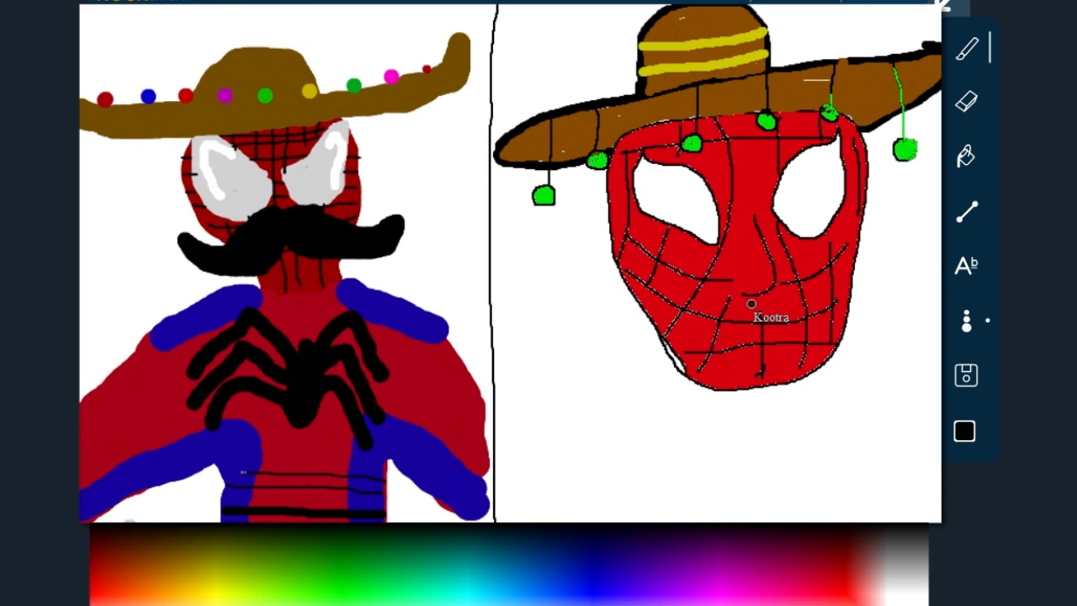
mouse_move(702, 310)
left_mouse_down()
mouse_move(670, 329)
mouse_move(616, 337)
mouse_move(588, 324)
mouse_move(577, 301)
mouse_move(583, 278)
mouse_move(595, 280)
mouse_move(593, 305)
mouse_move(607, 276)
mouse_move(598, 267)
mouse_move(565, 275)
mouse_move(561, 312)
mouse_move(597, 341)
mouse_move(652, 349)
mouse_move(751, 317)
mouse_move(815, 336)
mouse_move(895, 334)
mouse_move(925, 291)
mouse_move(896, 272)
left_mouse_up()
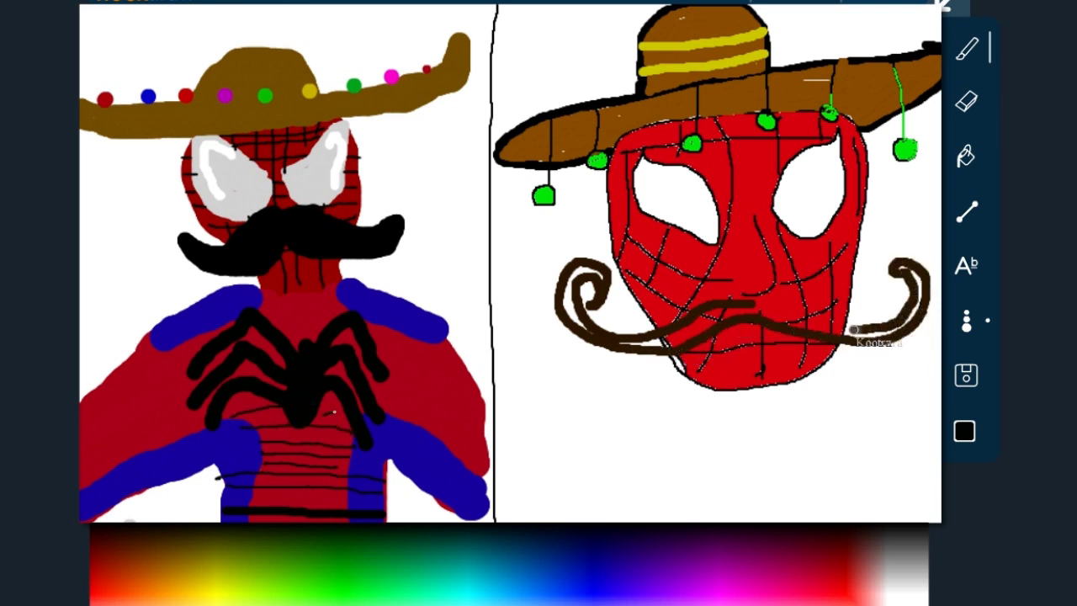
mouse_move(777, 304)
left_mouse_down()
mouse_move(841, 330)
mouse_move(908, 332)
mouse_move(924, 291)
mouse_move(918, 269)
mouse_move(924, 302)
mouse_move(907, 331)
mouse_move(877, 338)
mouse_move(784, 326)
mouse_move(769, 307)
mouse_move(741, 313)
left_mouse_up()
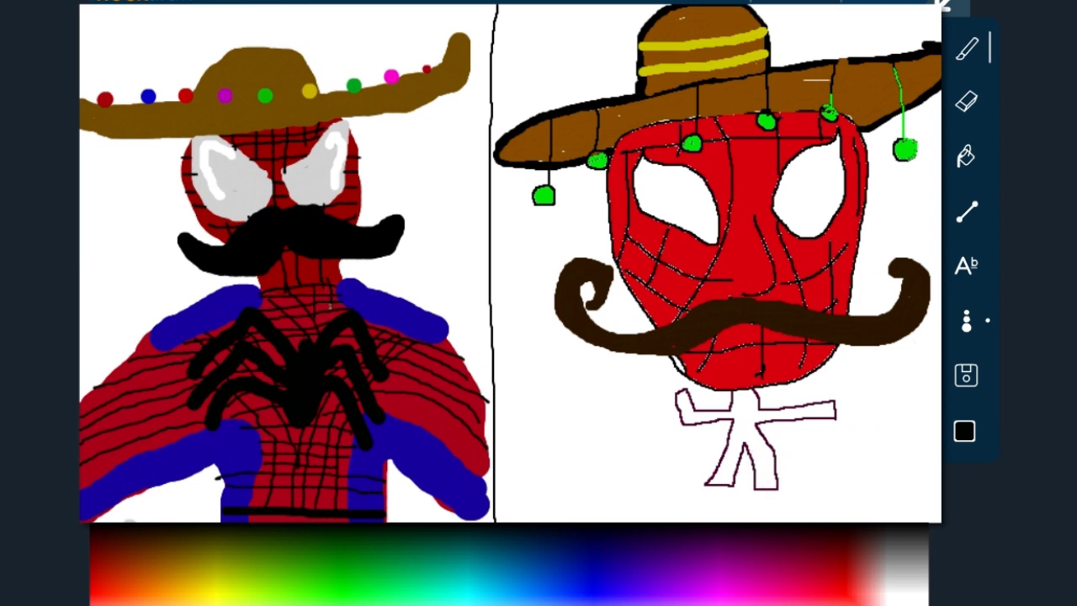
Fill the second mask's small body red with blue outlined feet, and cross the crimson arms with black web lines
left_click(743, 430)
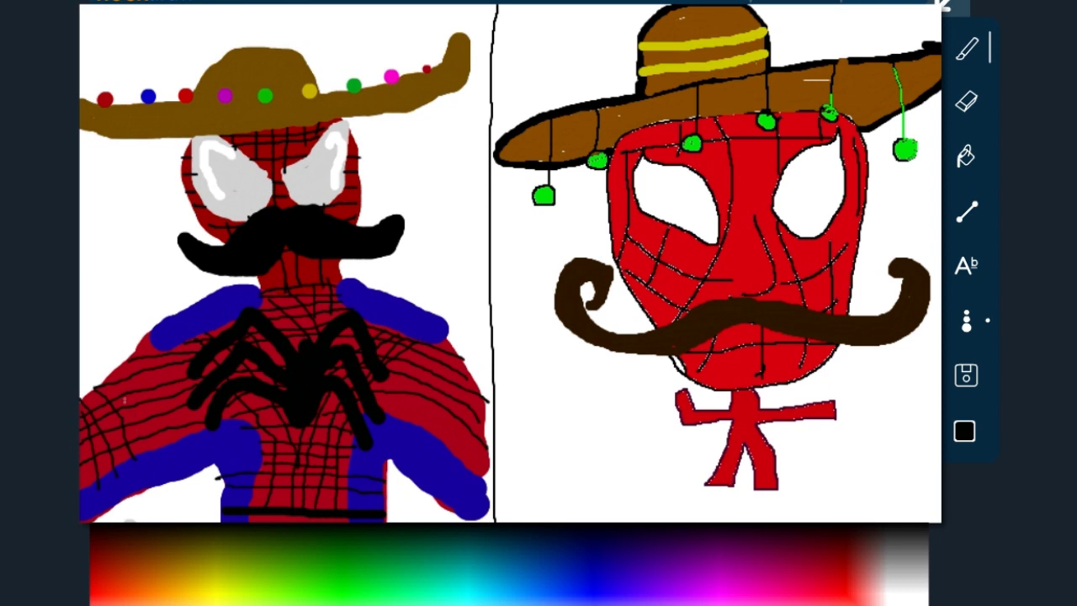
left_click_drag(135, 360, 173, 430)
left_click_drag(135, 335, 214, 420)
mouse_move(905, 321)
left_mouse_down()
mouse_move(762, 508)
mouse_move(733, 497)
mouse_move(725, 510)
mouse_move(739, 516)
mouse_move(745, 491)
mouse_move(780, 503)
mouse_move(778, 519)
mouse_move(805, 504)
mouse_move(749, 520)
left_mouse_up()
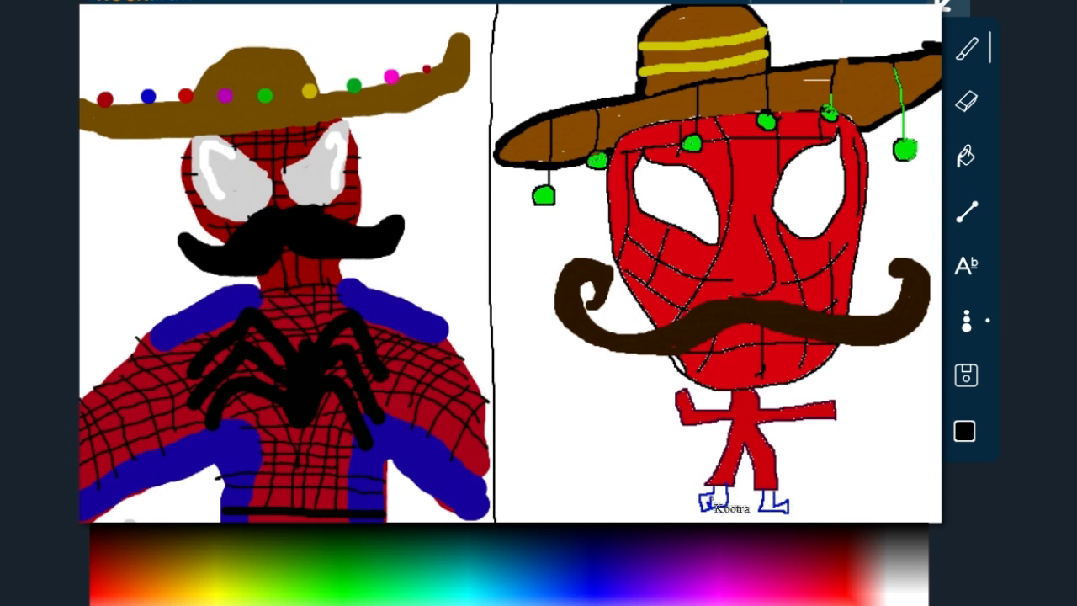
Paint two thick dark brown maraca handles slanting from the chest down over the arms
left_click(151, 581)
left_click(149, 543)
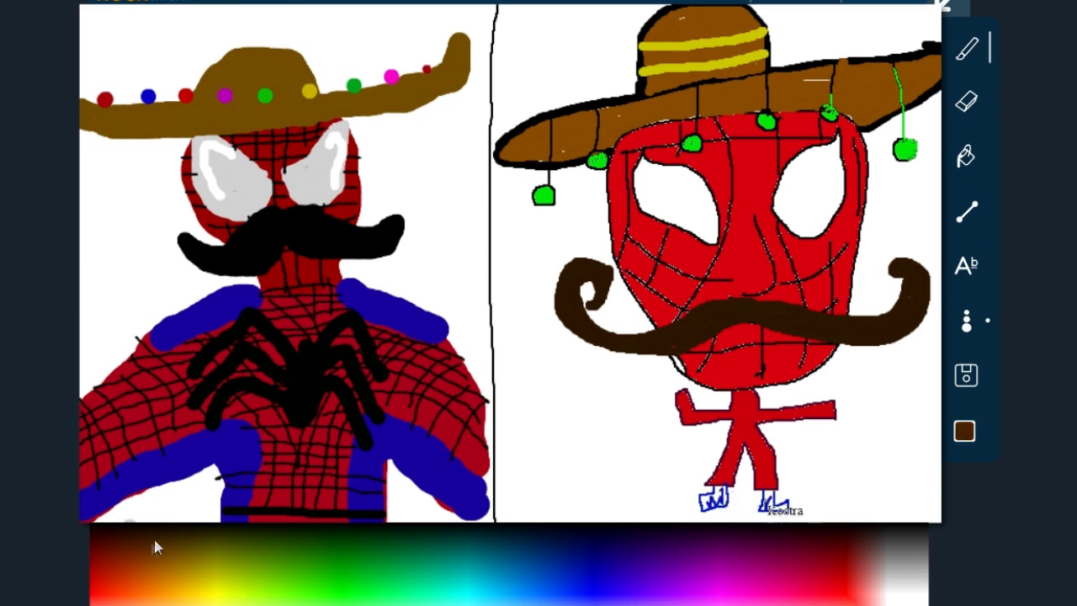
mouse_move(159, 445)
left_mouse_down()
mouse_move(96, 465)
mouse_move(84, 497)
mouse_move(193, 402)
left_mouse_up()
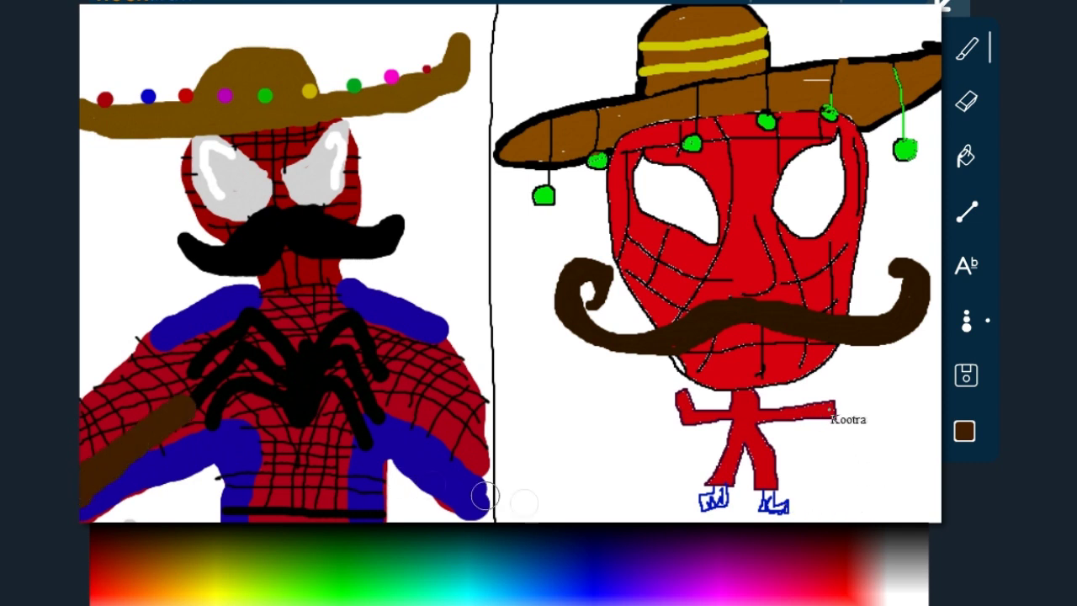
mouse_move(492, 477)
left_mouse_down()
mouse_move(382, 395)
mouse_move(496, 477)
left_mouse_up()
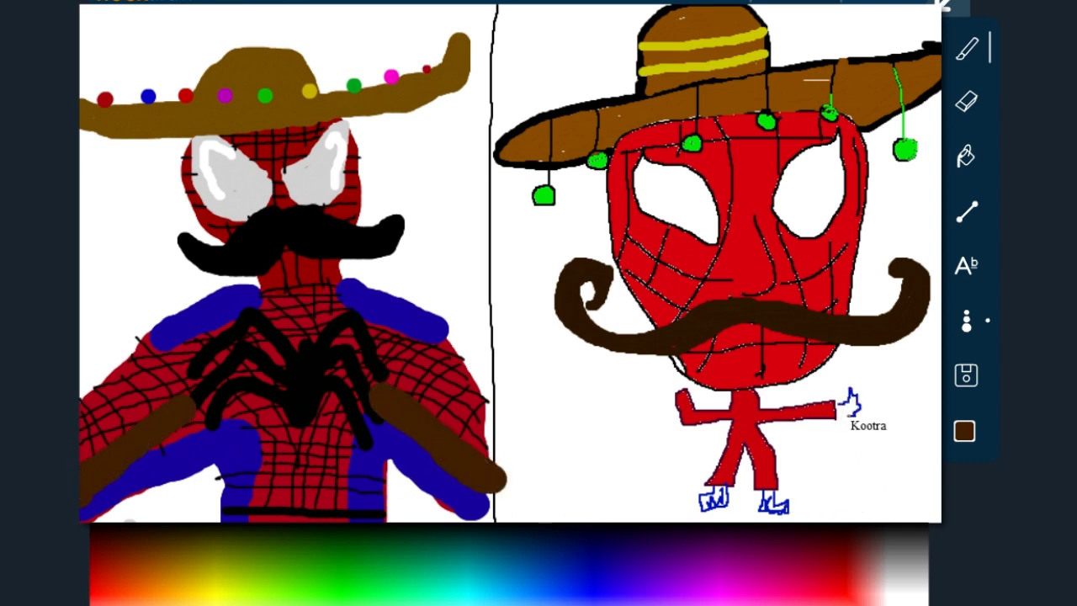
Paint a large solid magenta maraca head at the upper end of each brown handle
left_click(803, 596)
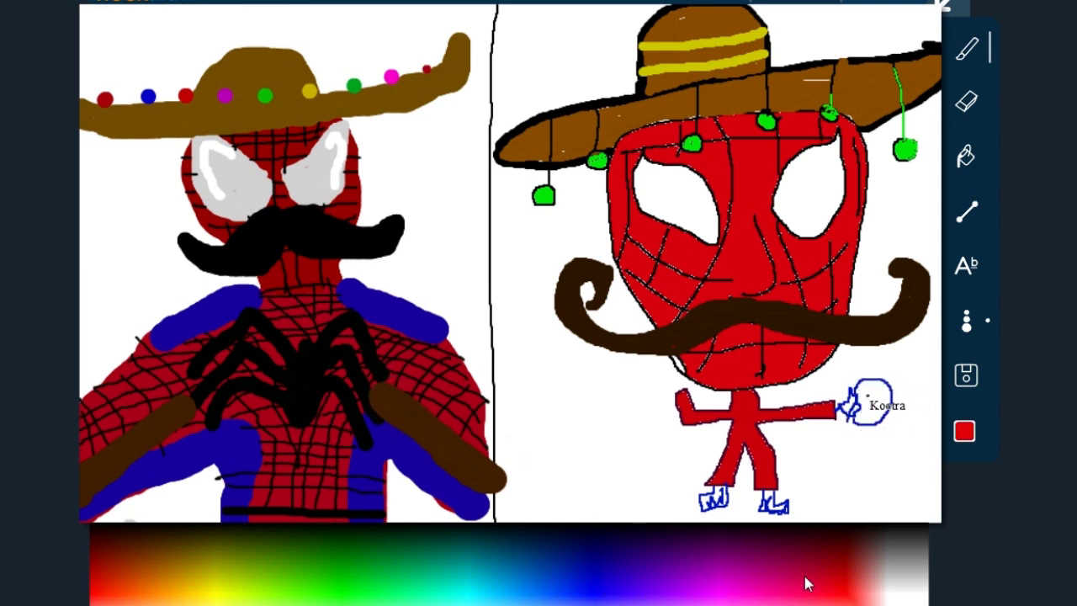
left_click(605, 580)
left_click(720, 589)
mouse_move(362, 383)
left_mouse_down()
mouse_move(374, 348)
mouse_move(333, 327)
mouse_move(341, 353)
mouse_move(384, 387)
mouse_move(371, 341)
mouse_move(329, 329)
mouse_move(342, 382)
mouse_move(387, 367)
mouse_move(362, 307)
left_mouse_up()
mouse_move(178, 384)
left_mouse_down()
mouse_move(181, 328)
mouse_move(221, 317)
mouse_move(220, 391)
mouse_move(190, 396)
mouse_move(217, 329)
mouse_move(225, 385)
left_mouse_up()
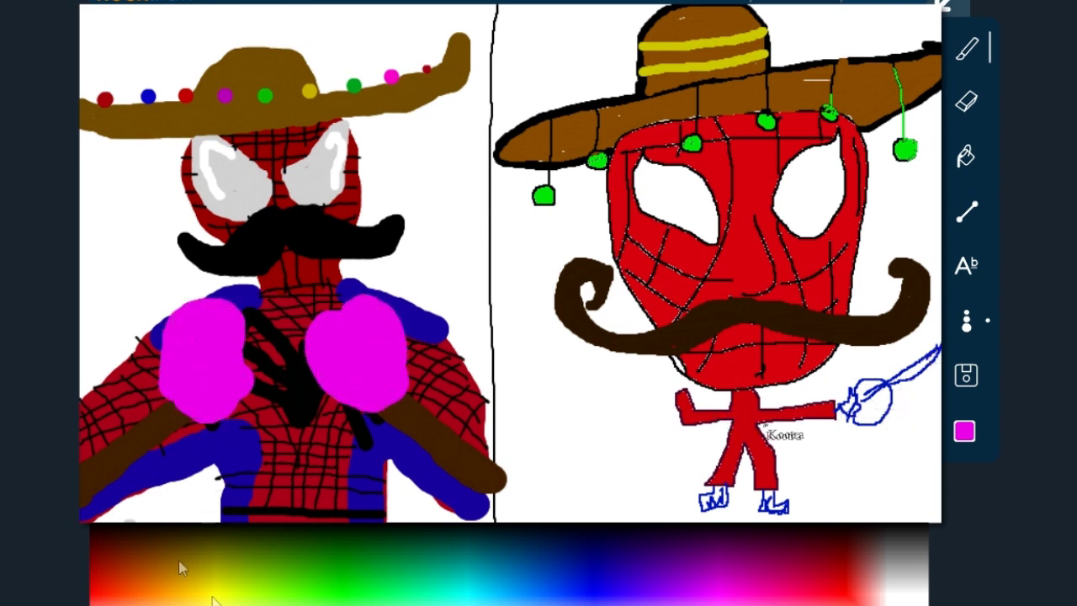
Scatter reddish-brown dots over both magenta maraca heads
left_click(127, 564)
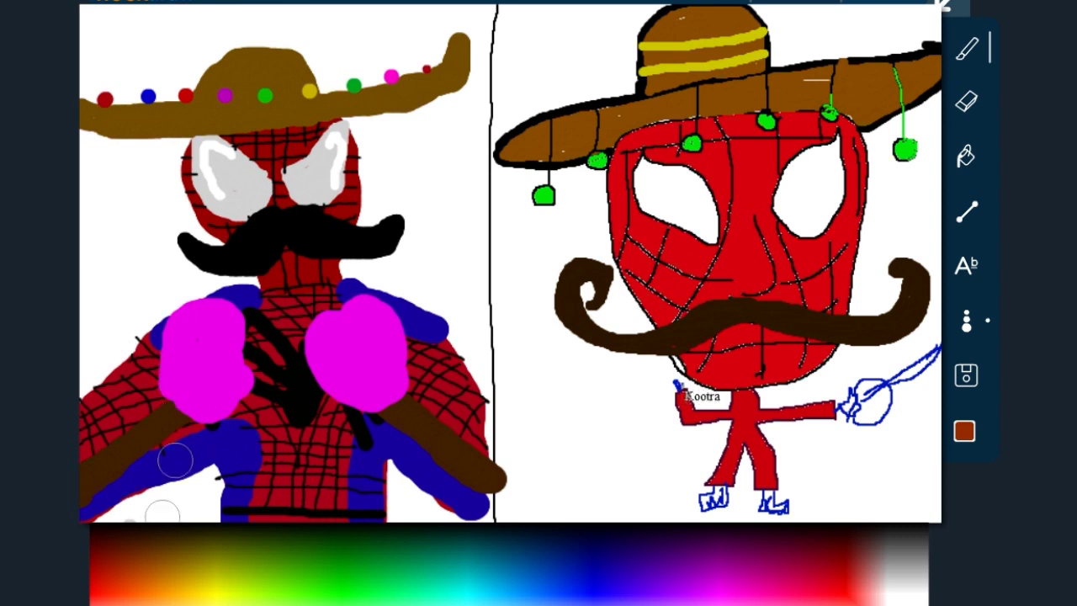
left_click(174, 345)
left_click(191, 412)
left_click(215, 375)
left_click(218, 322)
left_click(375, 356)
left_click(384, 316)
left_click(313, 338)
left_click(349, 392)
left_click(339, 333)
left_click(378, 392)
left_click(400, 364)
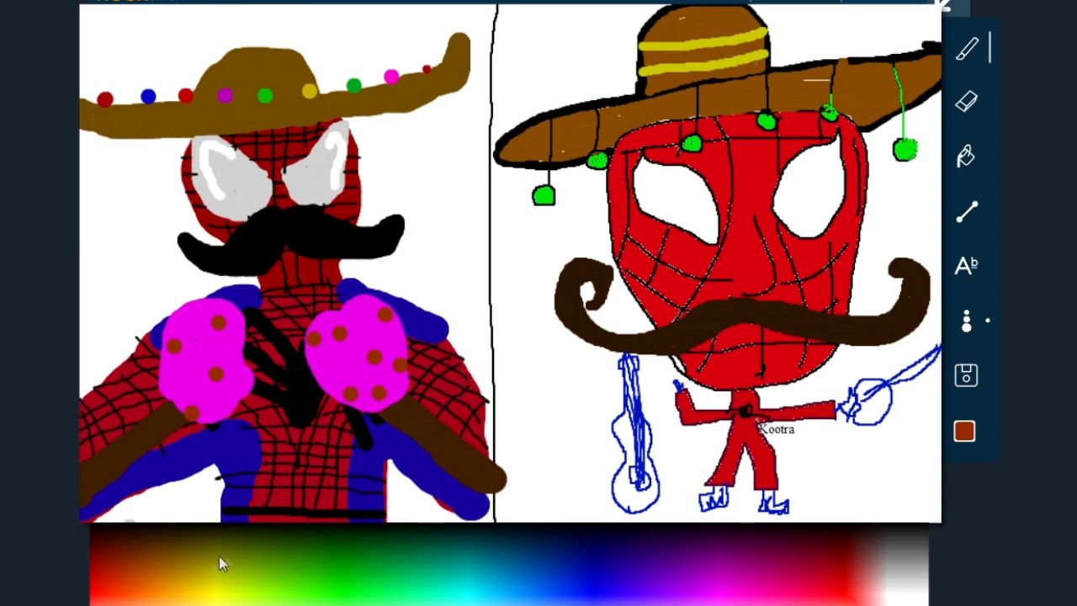
Paint a solid yellow taco shell over one end of the black moustache and edge its lower rim with a wavy bright green line
mouse_move(187, 579)
left_mouse_down()
mouse_move(185, 567)
mouse_move(211, 555)
mouse_move(180, 591)
mouse_move(223, 597)
mouse_move(212, 581)
left_mouse_up()
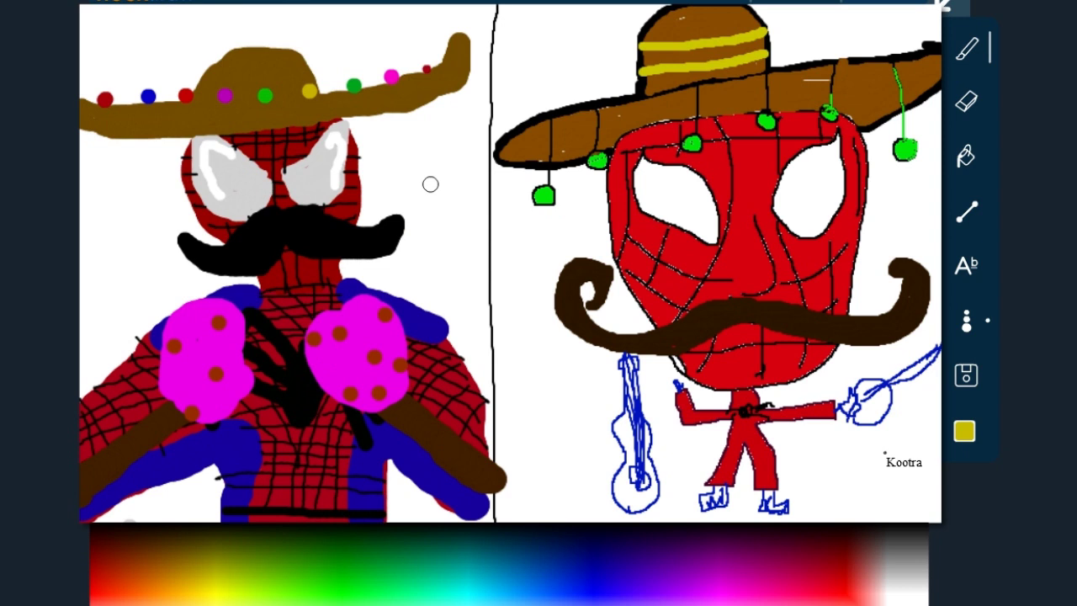
mouse_move(445, 189)
left_mouse_down()
mouse_move(344, 238)
mouse_move(369, 274)
mouse_move(415, 285)
mouse_move(448, 260)
mouse_move(460, 197)
mouse_move(420, 268)
mouse_move(396, 275)
mouse_move(339, 250)
mouse_move(441, 201)
mouse_move(446, 263)
mouse_move(428, 282)
mouse_move(356, 257)
mouse_move(435, 216)
mouse_move(424, 273)
mouse_move(378, 253)
mouse_move(415, 254)
left_mouse_up()
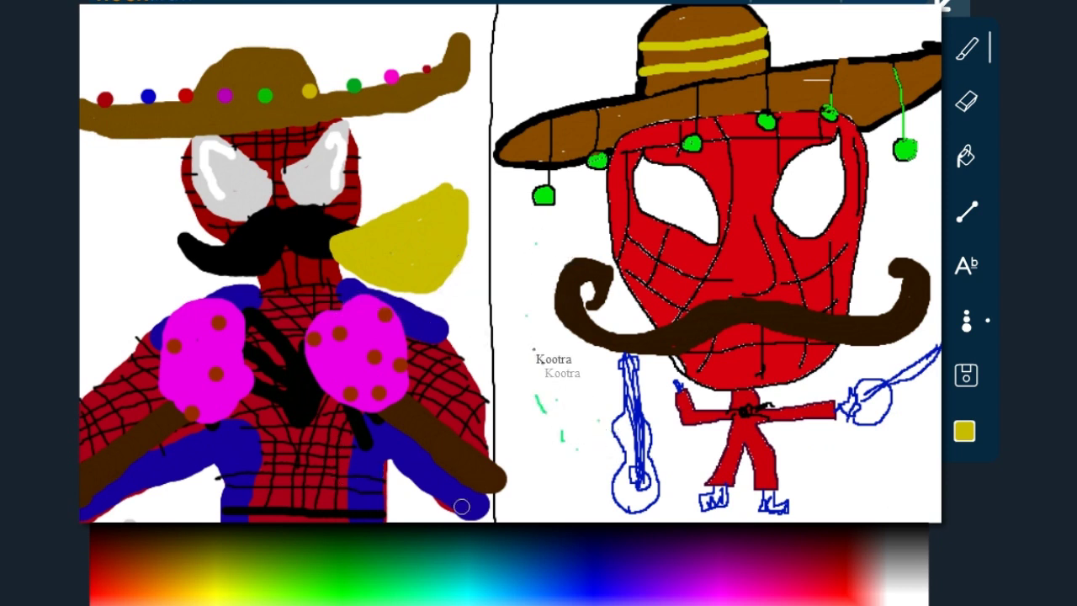
left_click(356, 586)
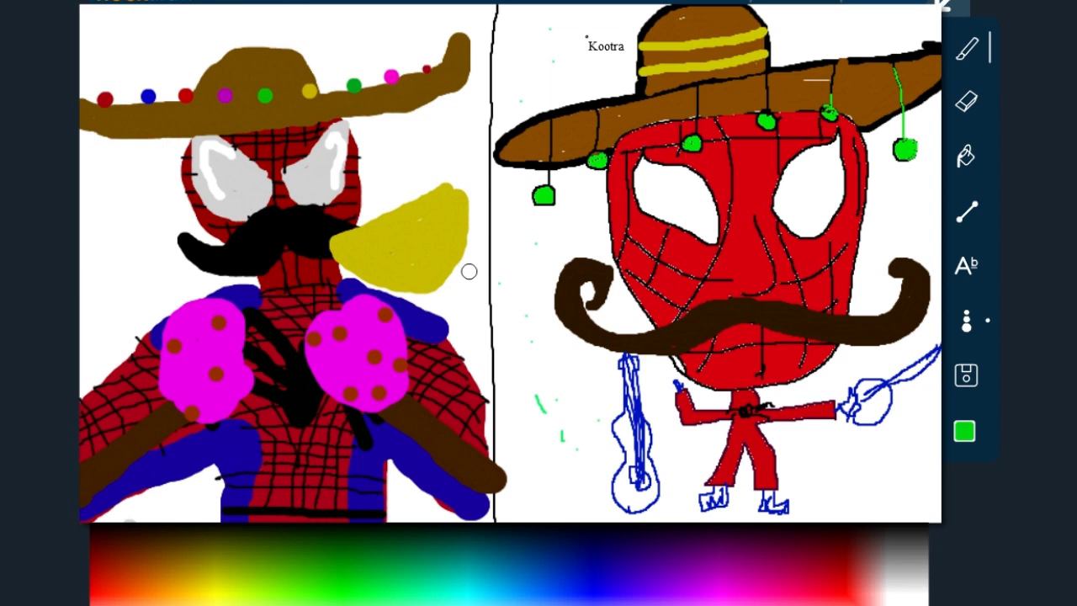
mouse_move(471, 232)
left_mouse_down()
mouse_move(442, 292)
mouse_move(385, 287)
left_mouse_up()
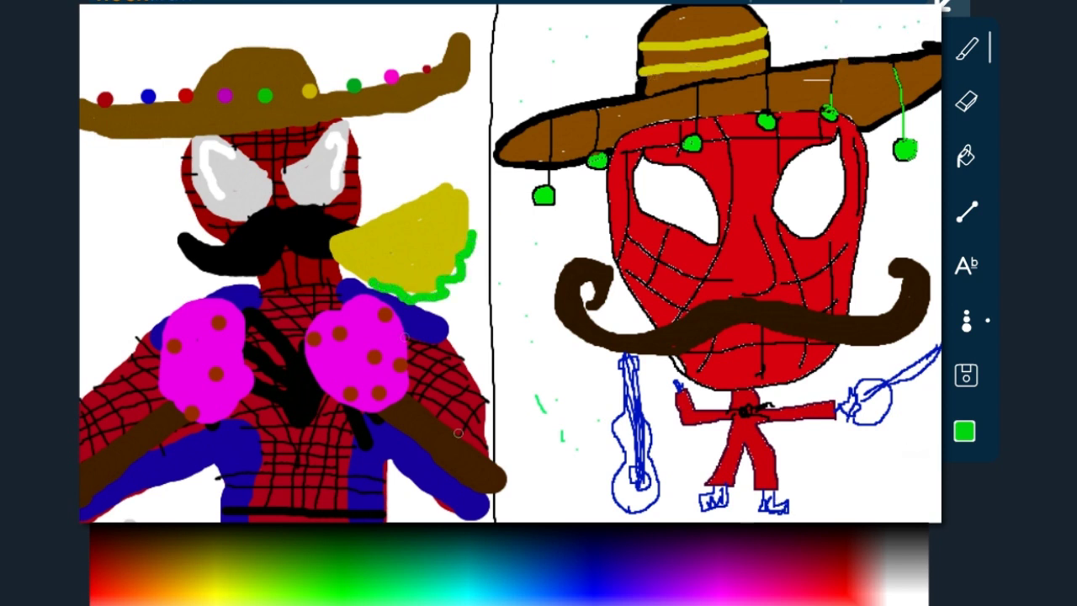
Dab brown and orange bits of filling falling from the taco onto the crimson shoulder and arm
left_click(172, 545)
left_click(180, 552)
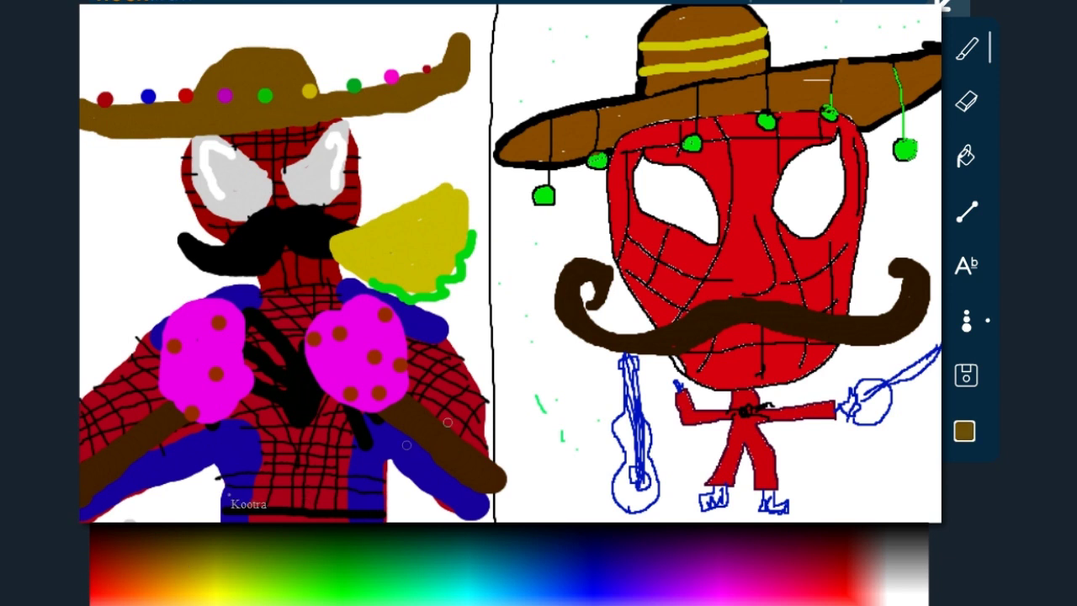
left_click_drag(443, 297, 441, 310)
left_click_drag(457, 303, 458, 317)
left_click_drag(436, 319, 429, 370)
left_click(469, 286)
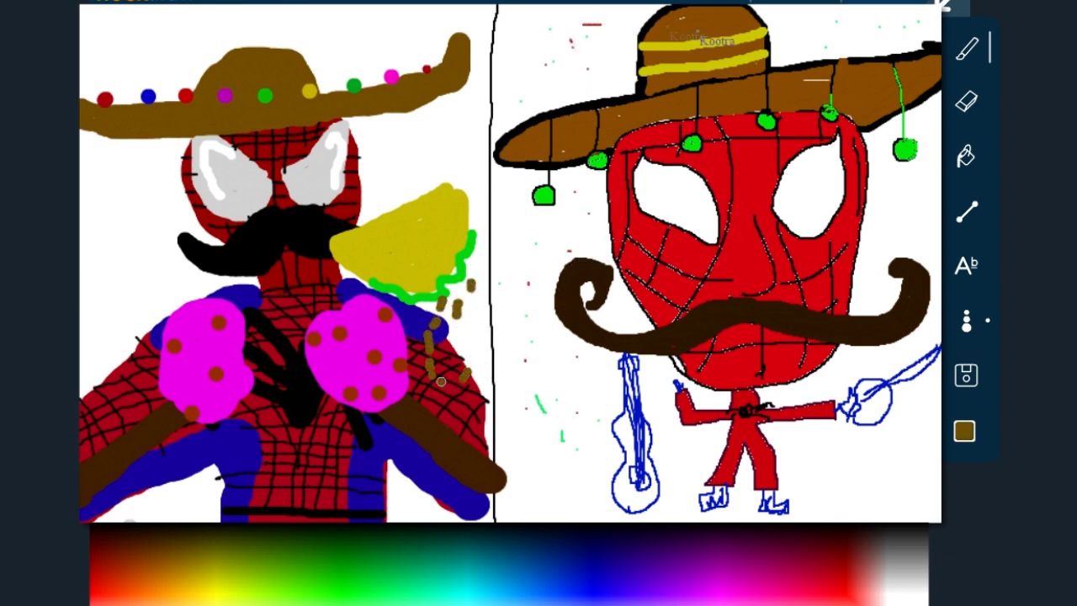
left_click(168, 573)
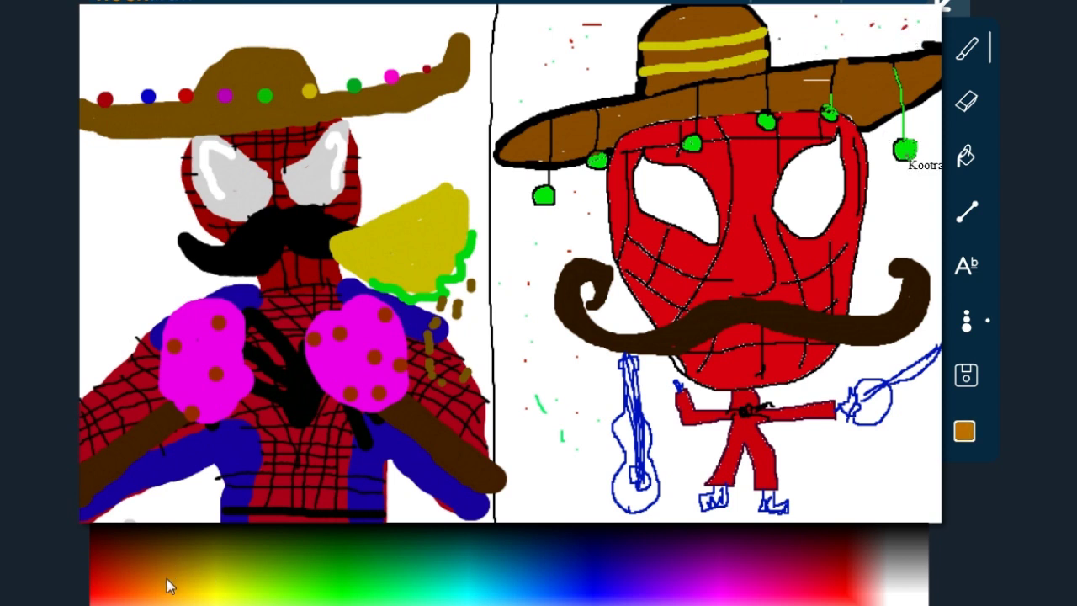
left_click_drag(416, 402, 450, 370)
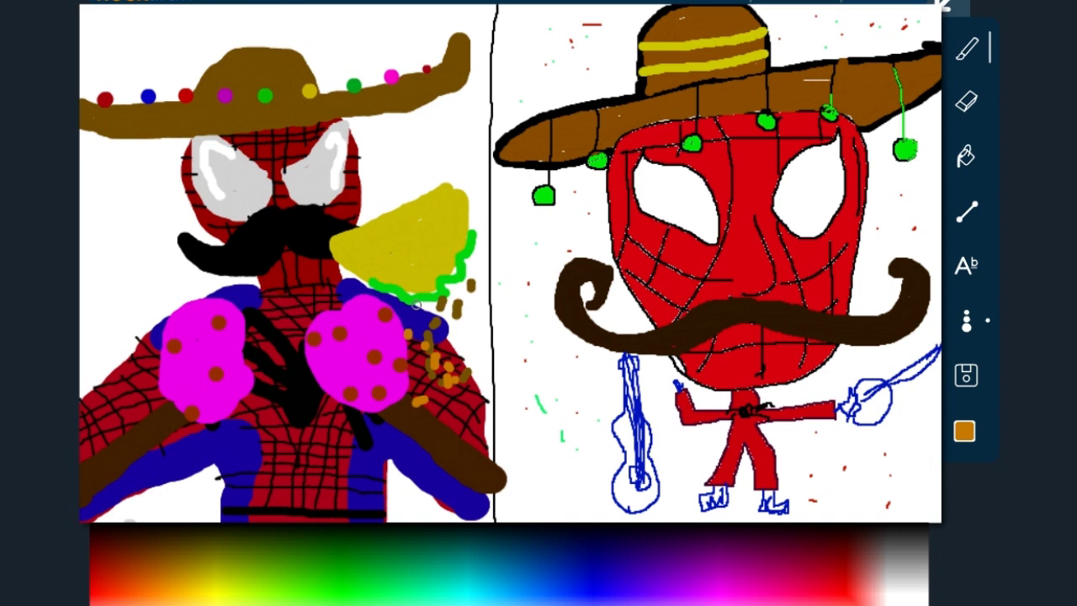
Draw yellow confetti streaks beside the second mask and add small black specks to the yellow taco shell
left_click_drag(552, 452, 542, 486)
left_click_drag(536, 331, 538, 347)
left_click_drag(534, 255, 537, 277)
left_click(188, 528)
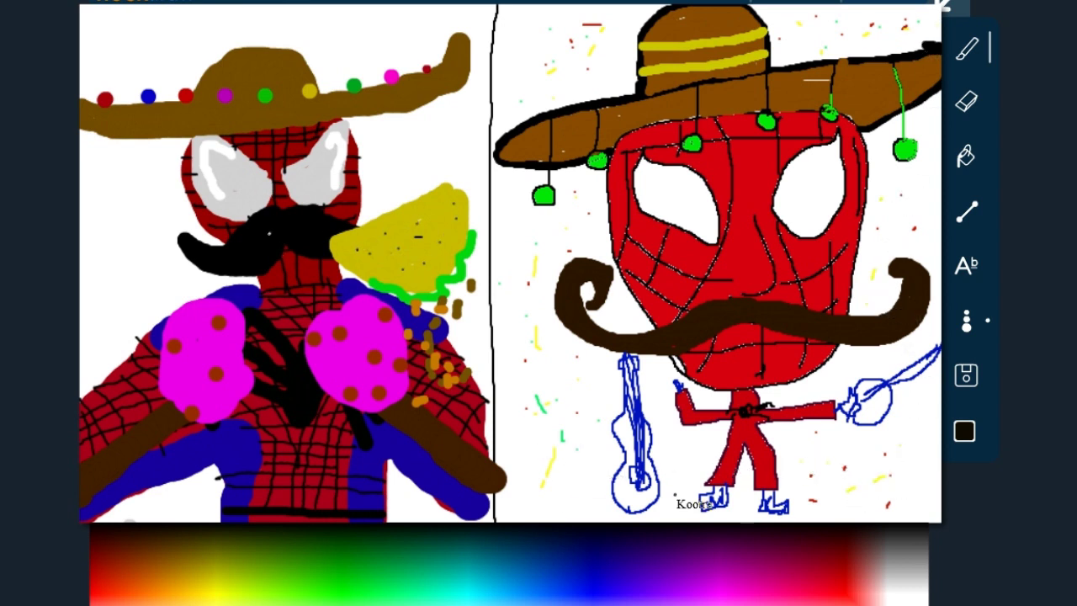
Paint a bright cyan teardrop below the first figure's grey eye, overlapping the black moustache
left_click(468, 582)
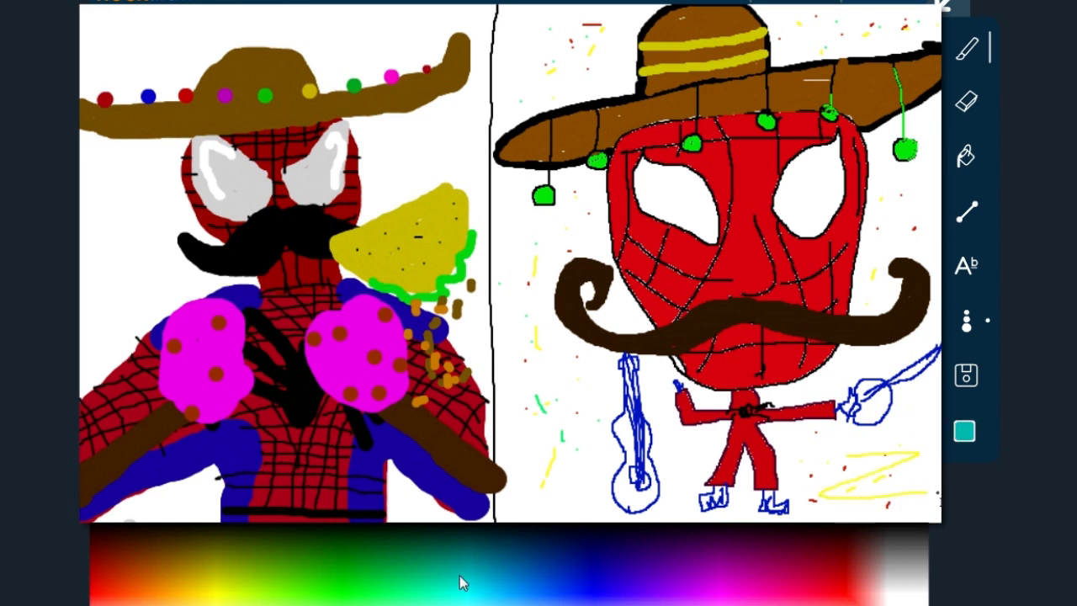
left_click_drag(448, 585, 472, 603)
mouse_move(232, 215)
left_mouse_down()
mouse_move(224, 248)
mouse_move(239, 230)
left_mouse_up()
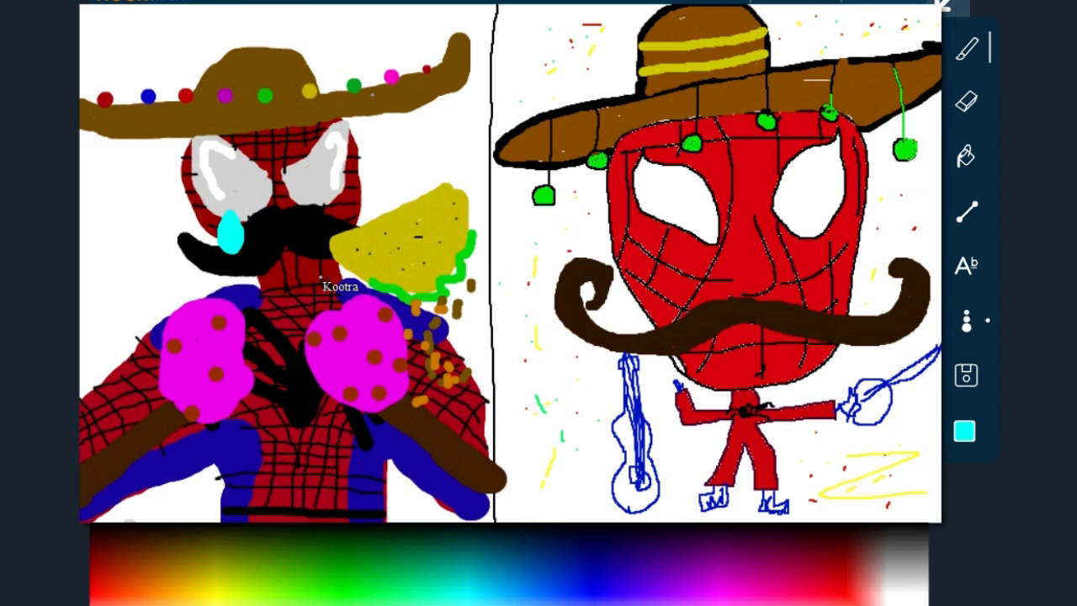
Handwrite each artist's name in dark red above their drawing, tracing over the cyan first letter on the sombrero side
left_click_drag(107, 33, 138, 58)
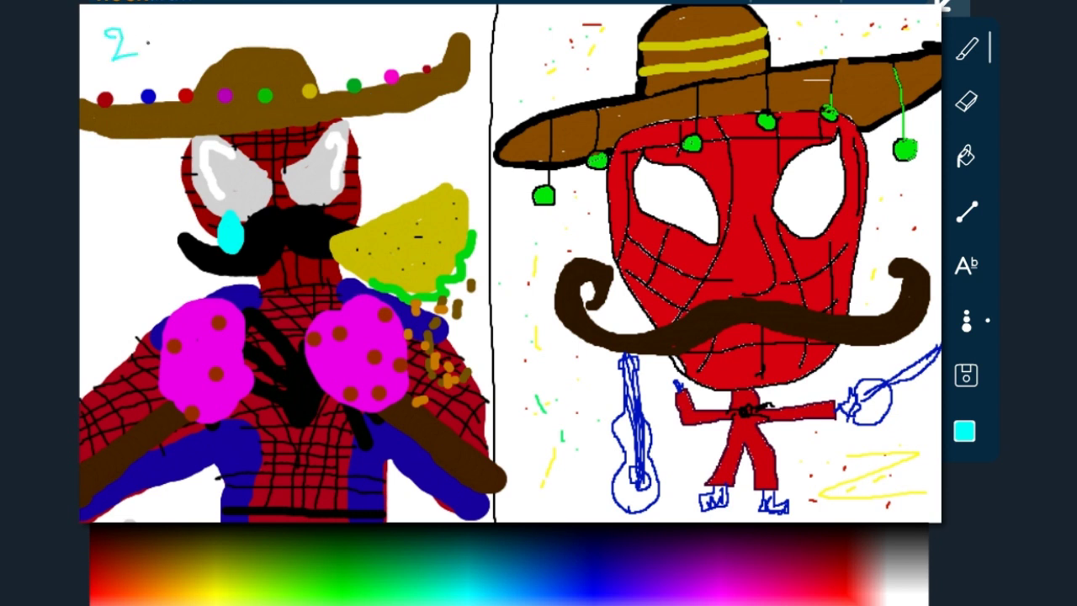
left_click(110, 576)
left_click_drag(98, 31, 143, 57)
left_click_drag(516, 24, 539, 54)
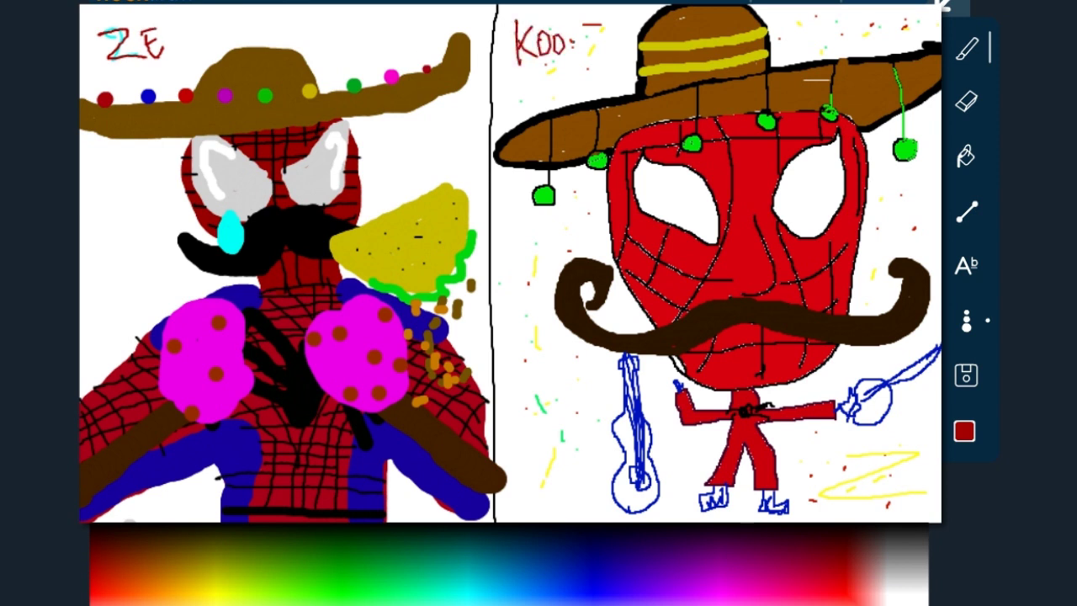
left_click_drag(605, 40, 616, 60)
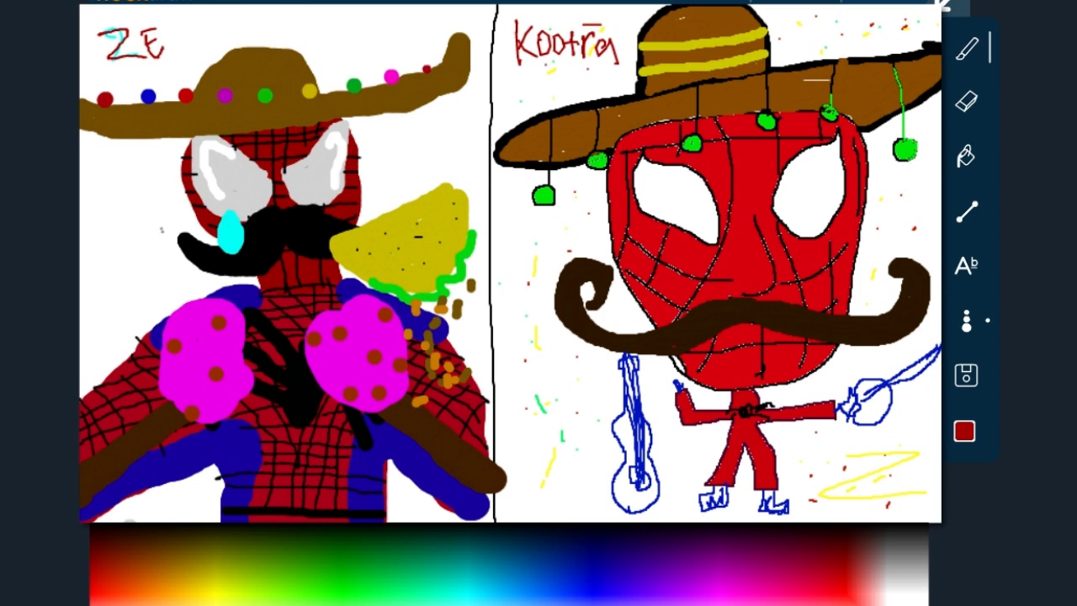